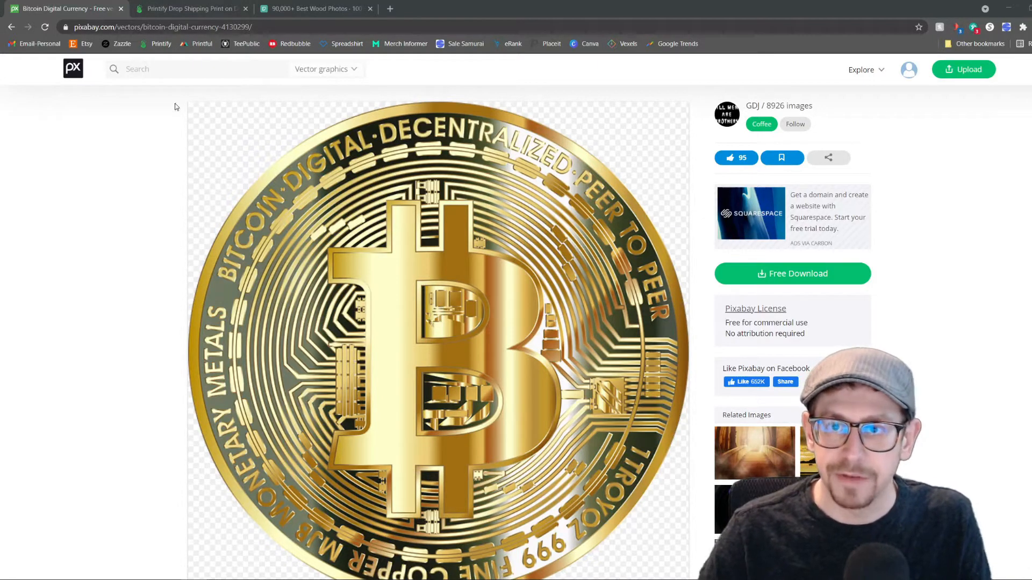
# Switch to the Bitcoin Coin Sticker product on Printify and review its size and type variants
pyautogui.click(192, 8)
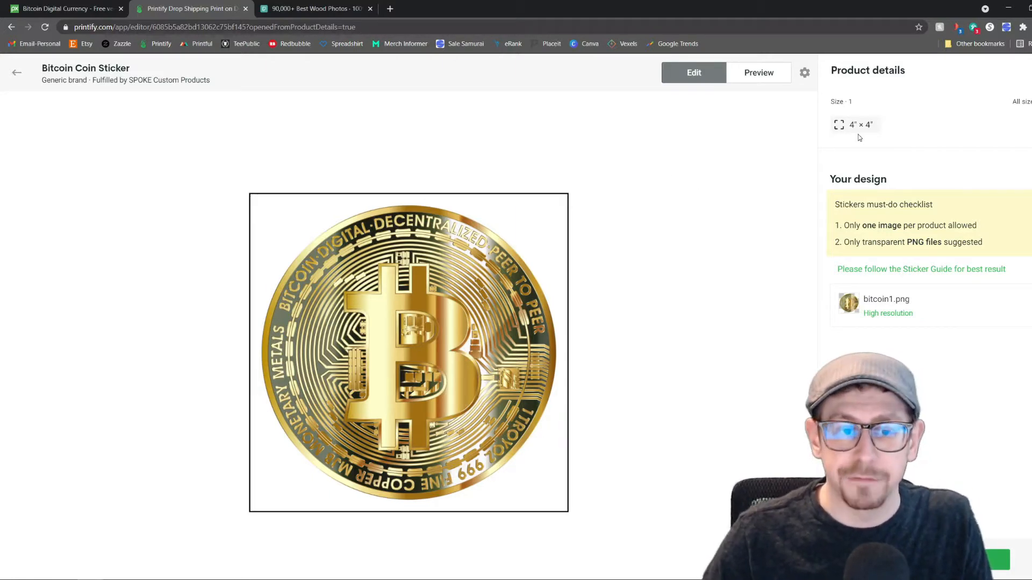
pyautogui.click(804, 73)
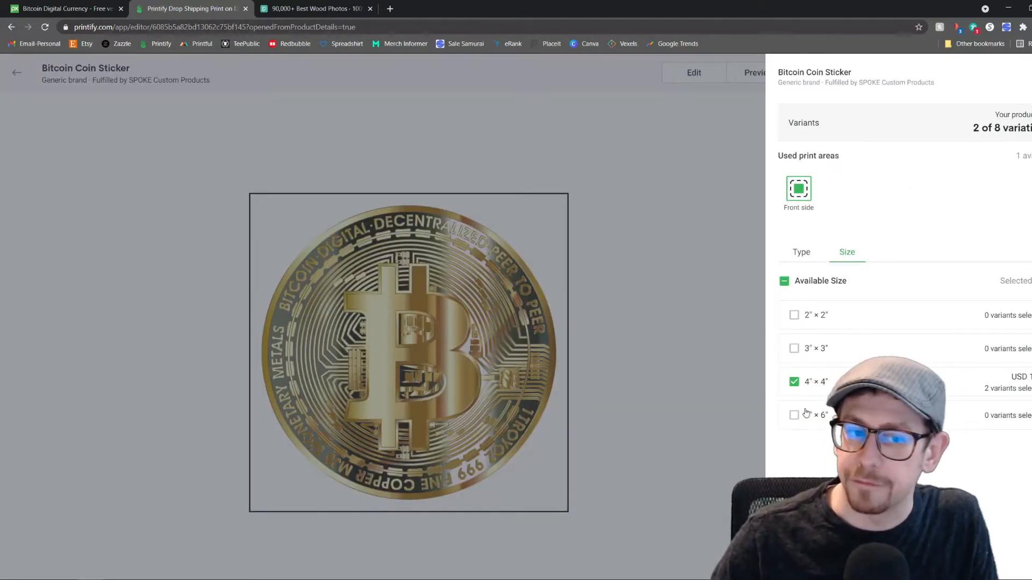
pyautogui.click(805, 253)
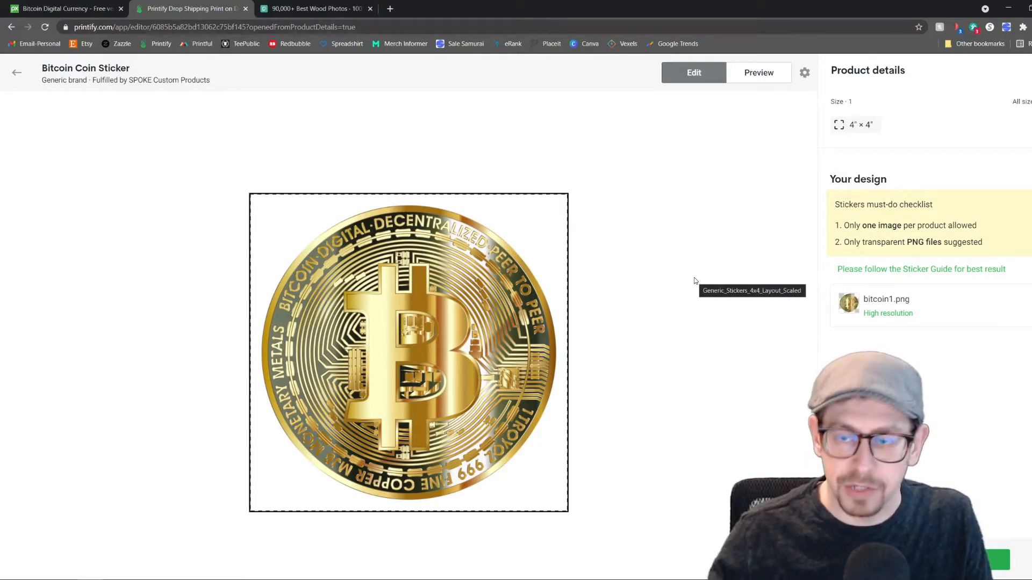
# Preview the sticker in the Context and Front views and save the front mockup image
pyautogui.click(758, 73)
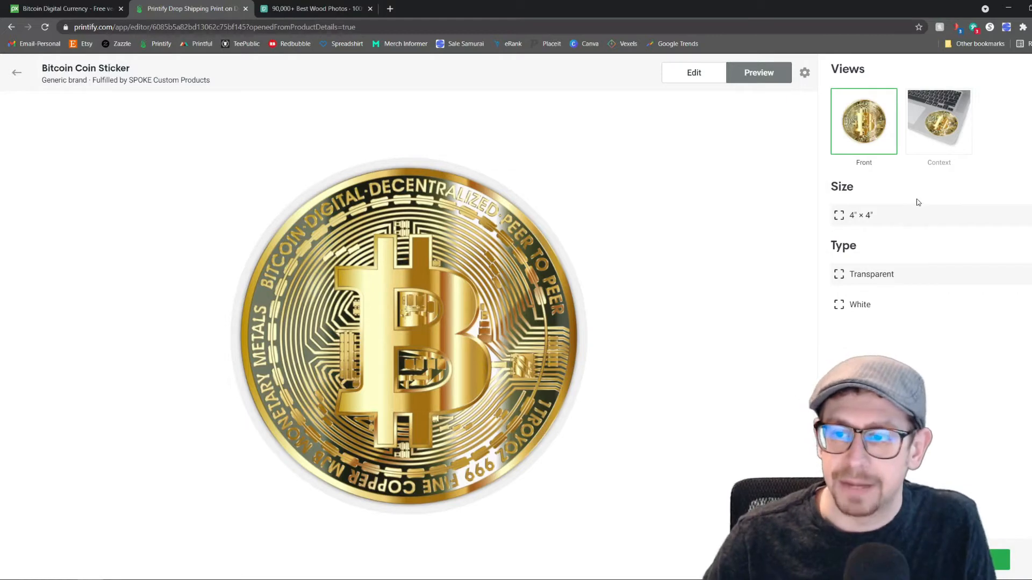
pyautogui.click(926, 143)
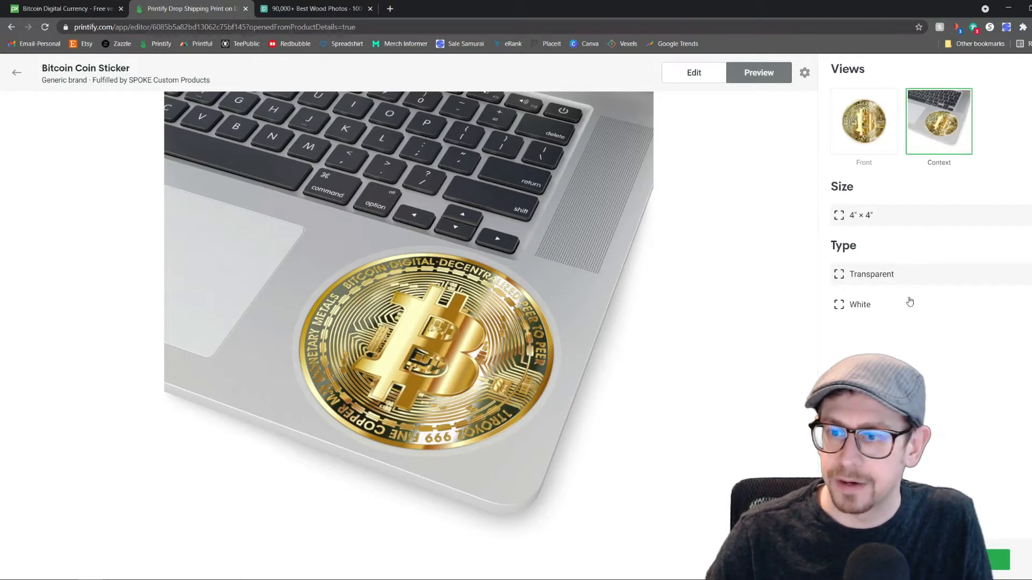
pyautogui.click(879, 142)
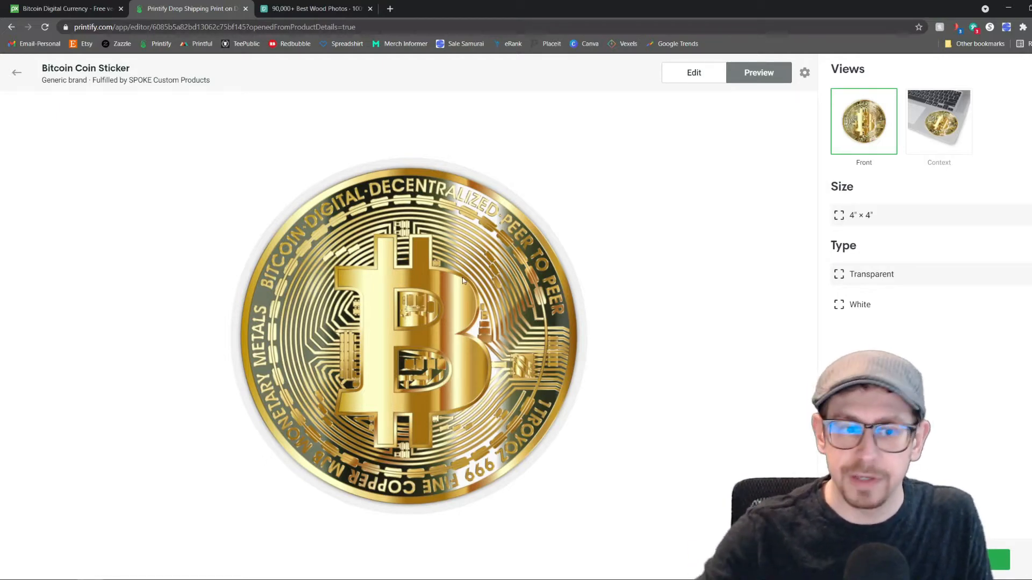
pyautogui.rightClick(428, 281)
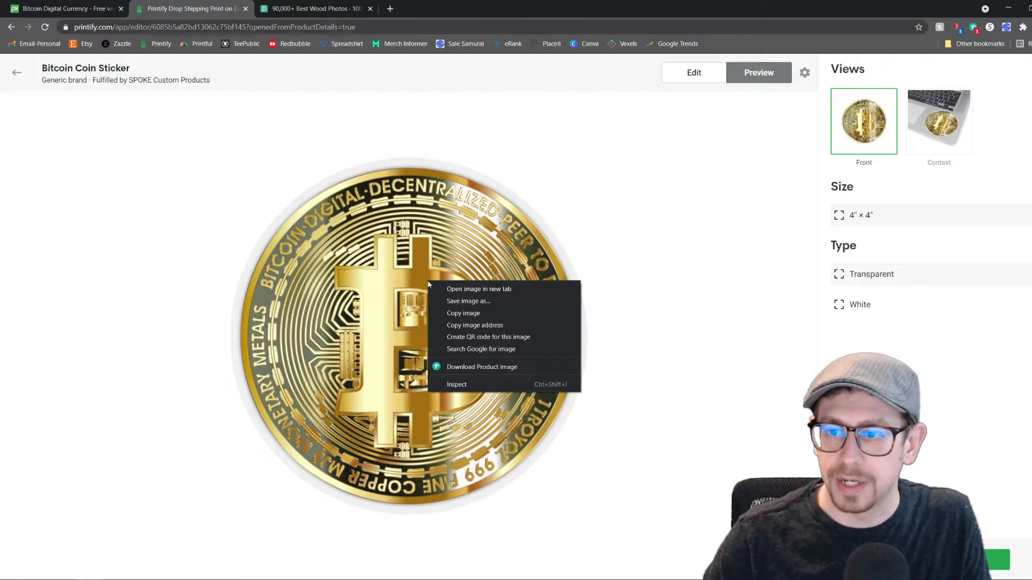
pyautogui.click(485, 301)
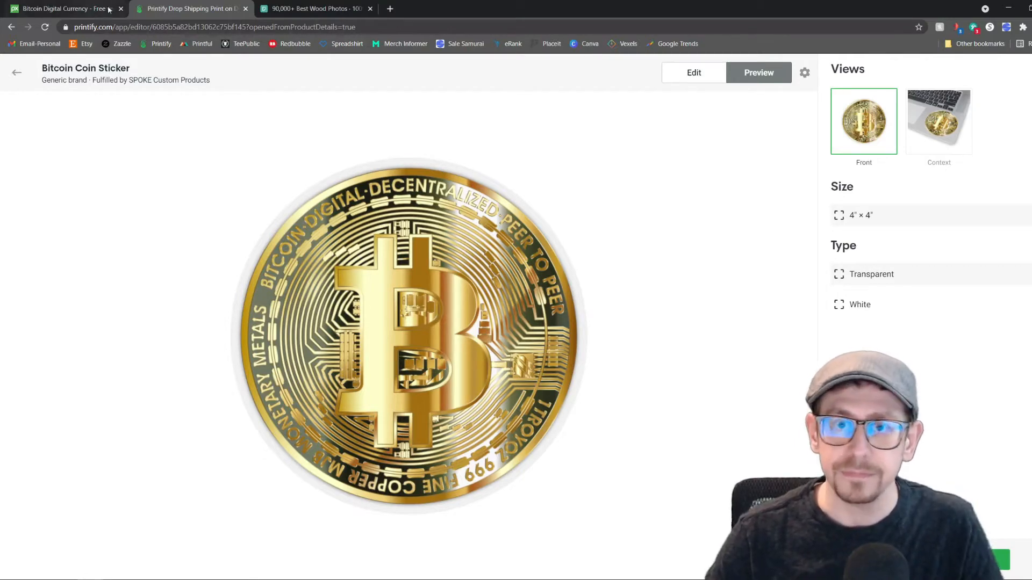
# Switch to the Pexels wood search results and look through the photos for a suitable background
pyautogui.click(291, 6)
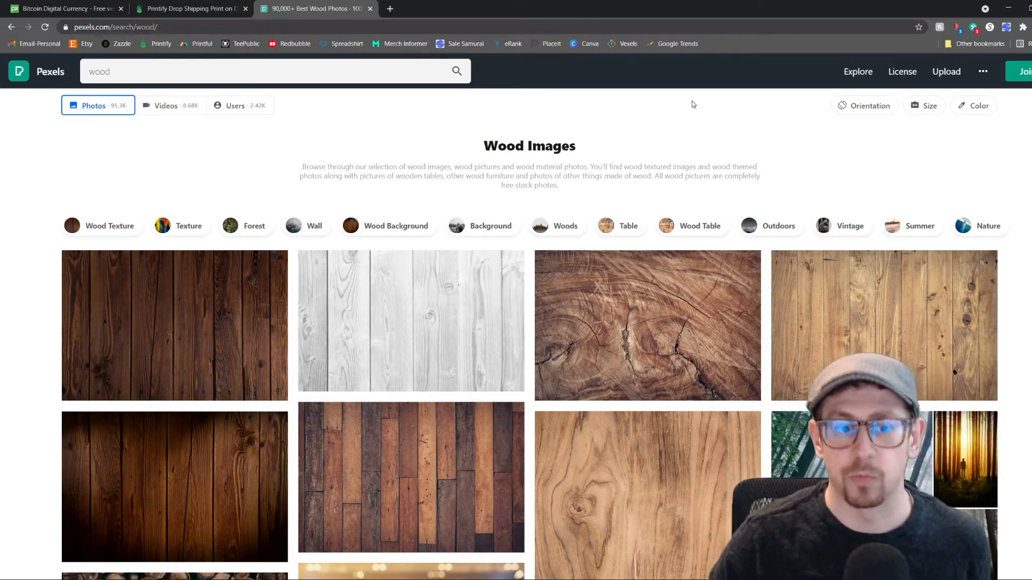
pyautogui.scroll(-5, 661, 314)
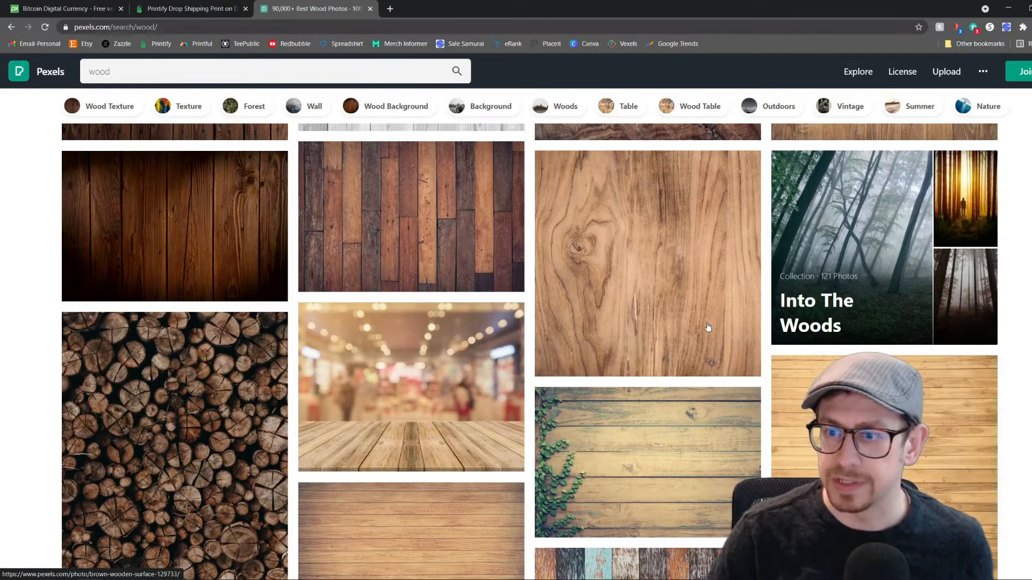
pyautogui.scroll(1, 512, 312)
pyautogui.scroll(-1, 376, 252)
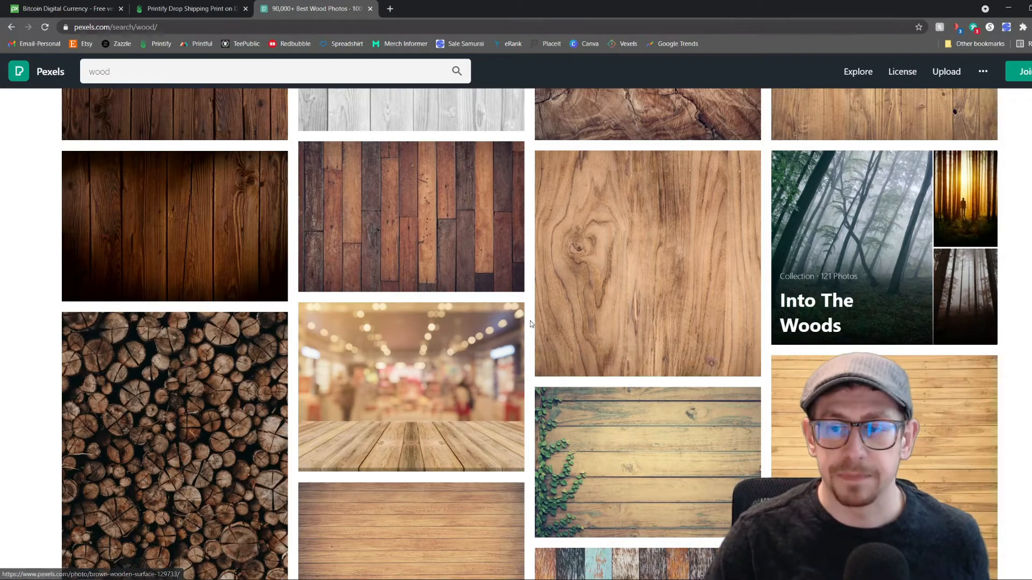
pyautogui.scroll(3, 471, 331)
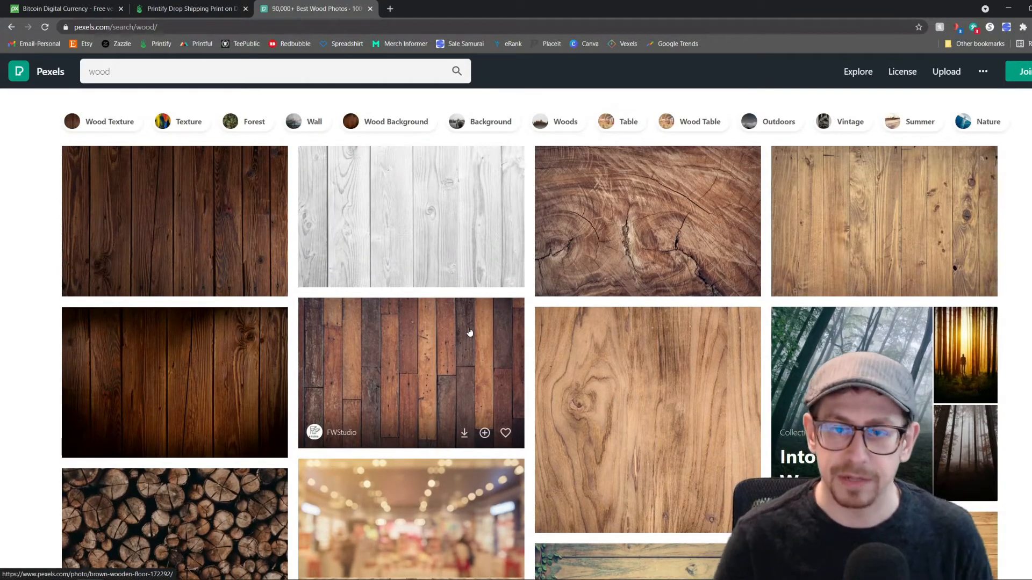
pyautogui.scroll(-1, 618, 290)
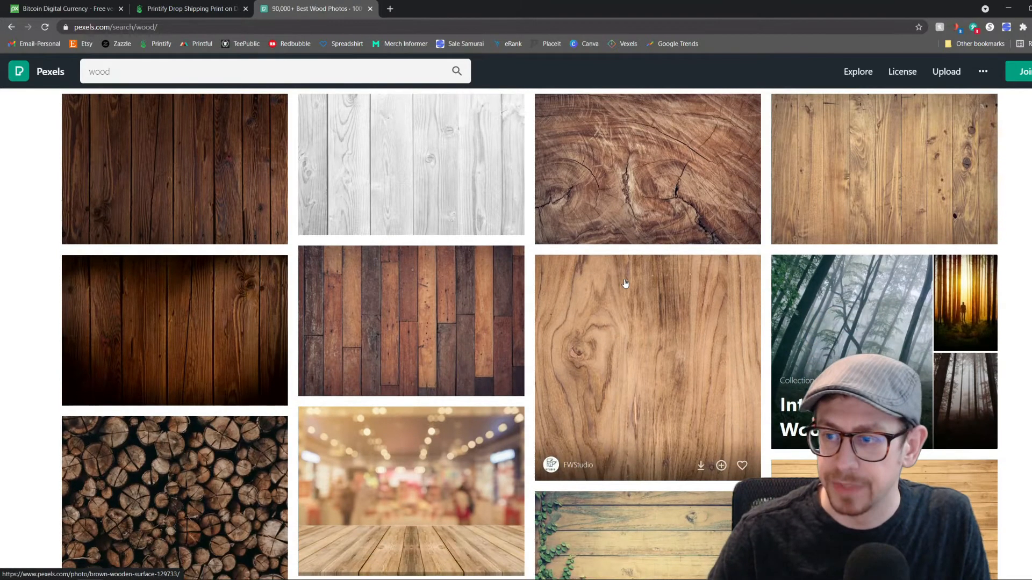
# Open the square brown wooden surface photo, check its available download sizes, and return to the search results
pyautogui.click(624, 281)
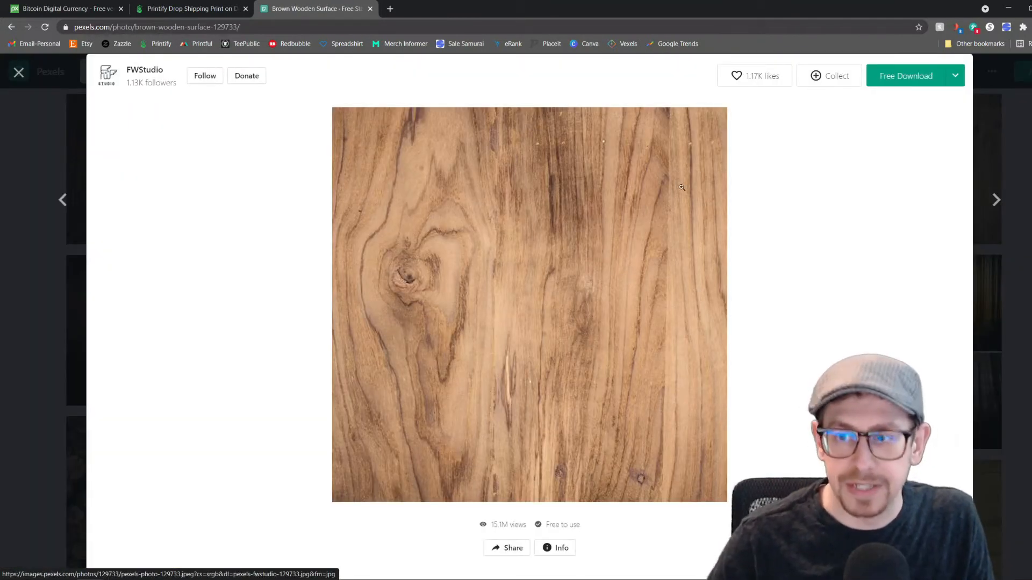
pyautogui.click(955, 75)
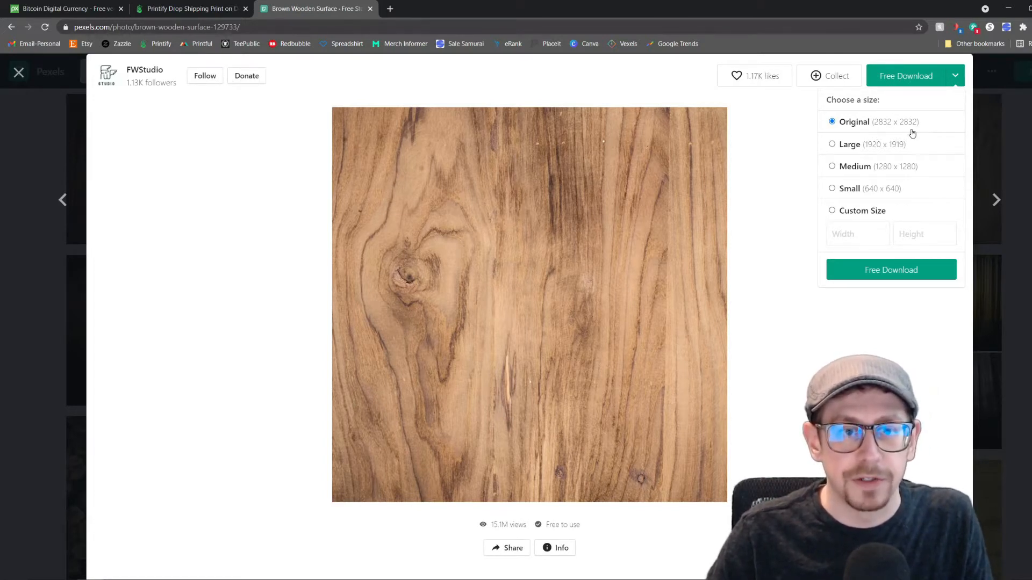
pyautogui.click(955, 76)
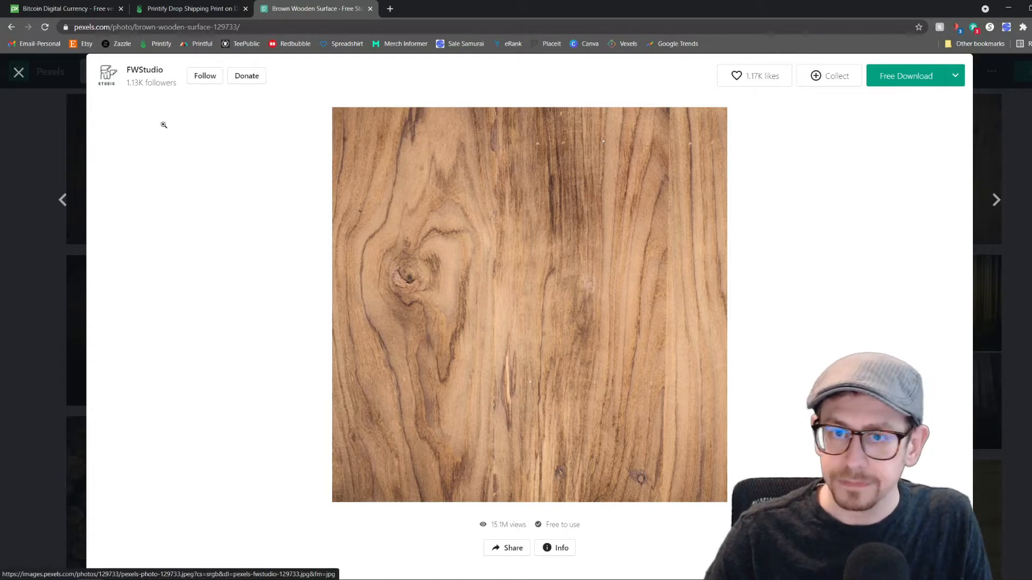
pyautogui.click(29, 85)
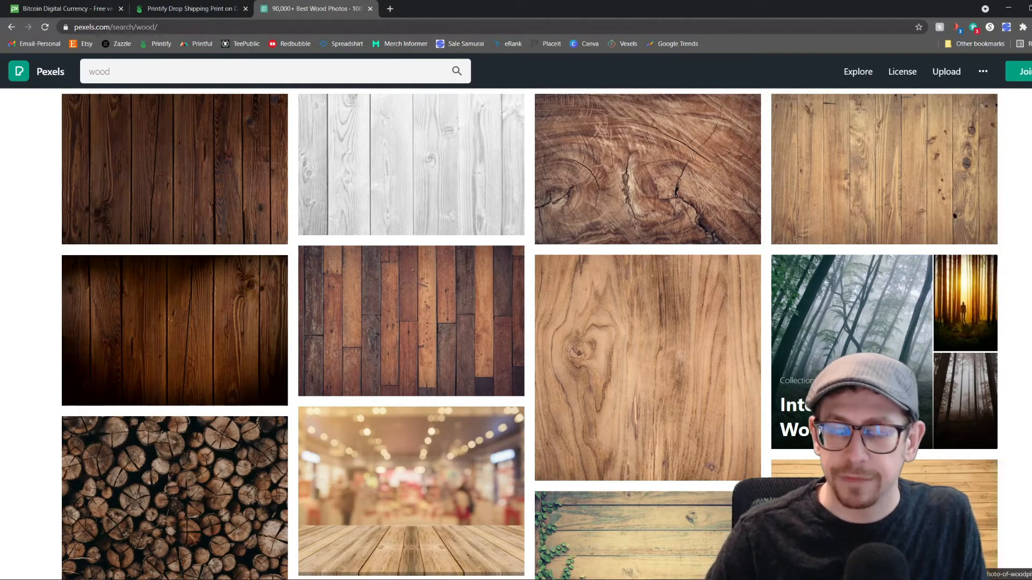
# Switch to the Photoshop document and place the coin image 6309938f-a972-434a-a616-ff9bfbe40218 from Downloads as an embedded object
pyautogui.moveTo(142, 579)
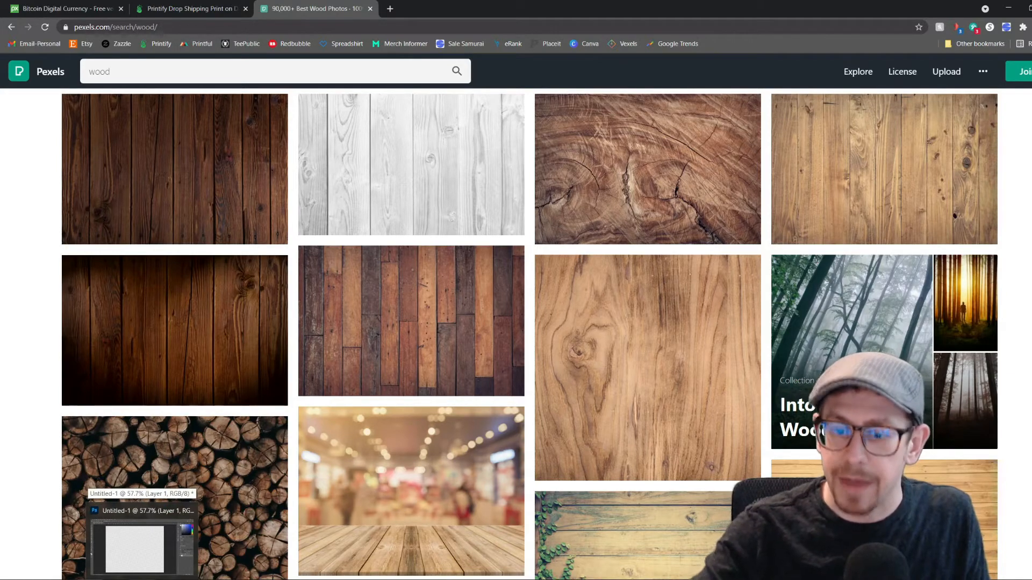
pyautogui.click(142, 577)
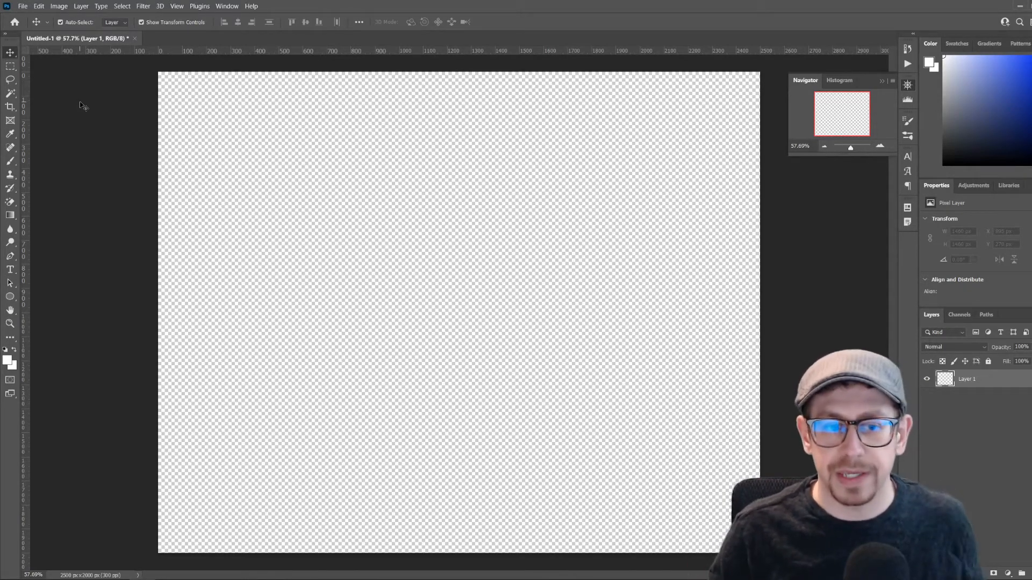
pyautogui.click(23, 6)
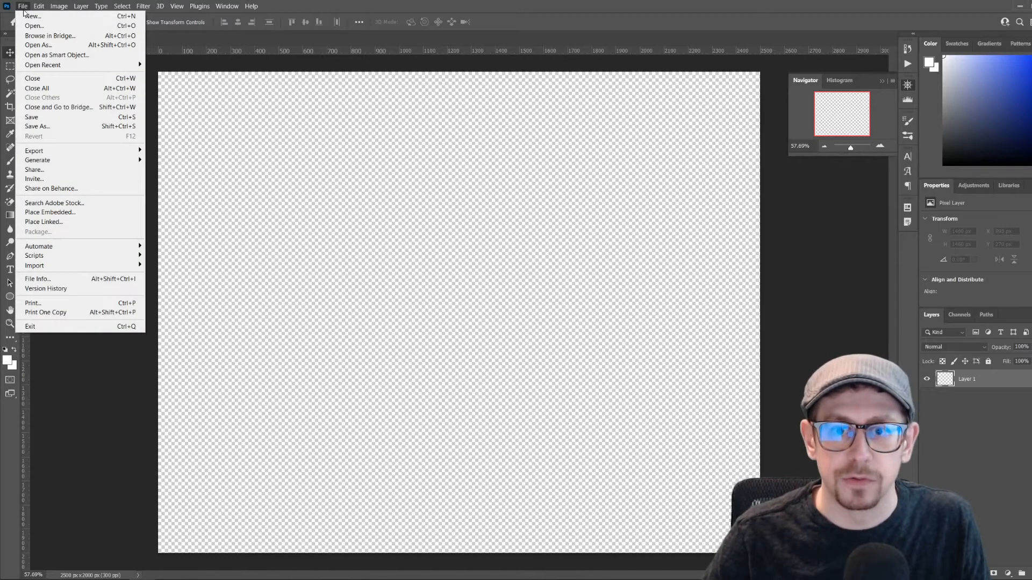
pyautogui.click(95, 213)
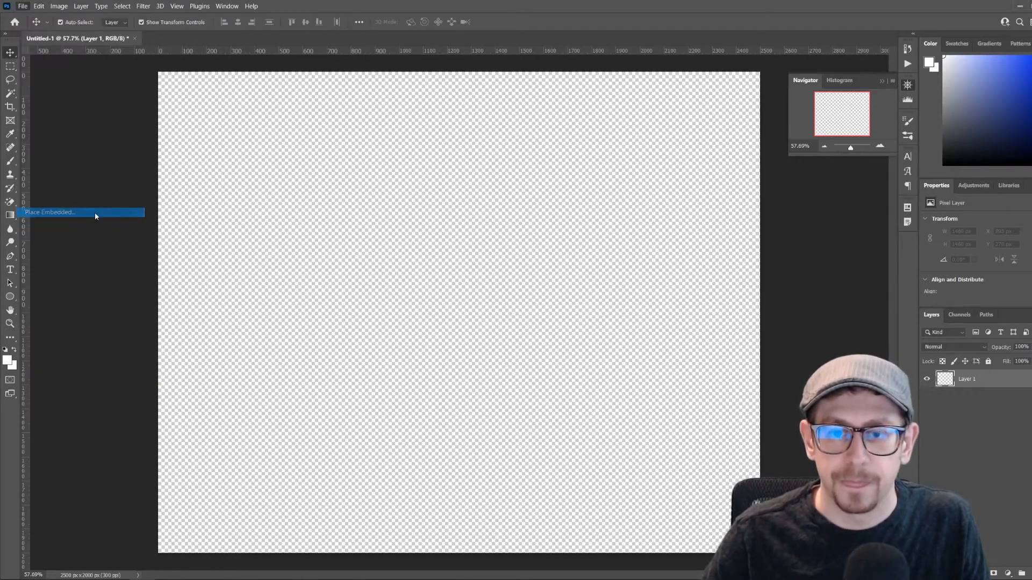
pyautogui.click(286, 96)
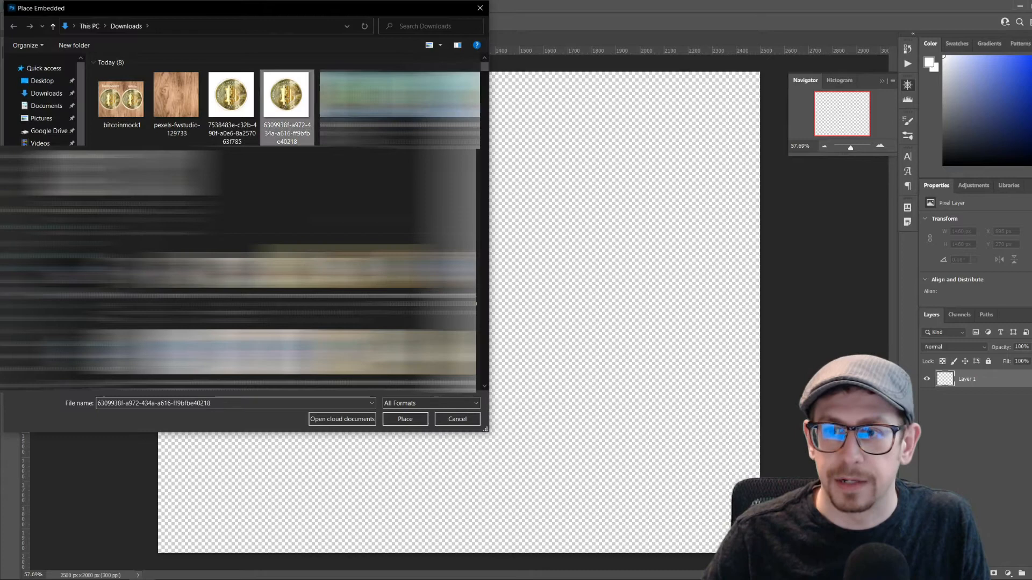
pyautogui.click(407, 419)
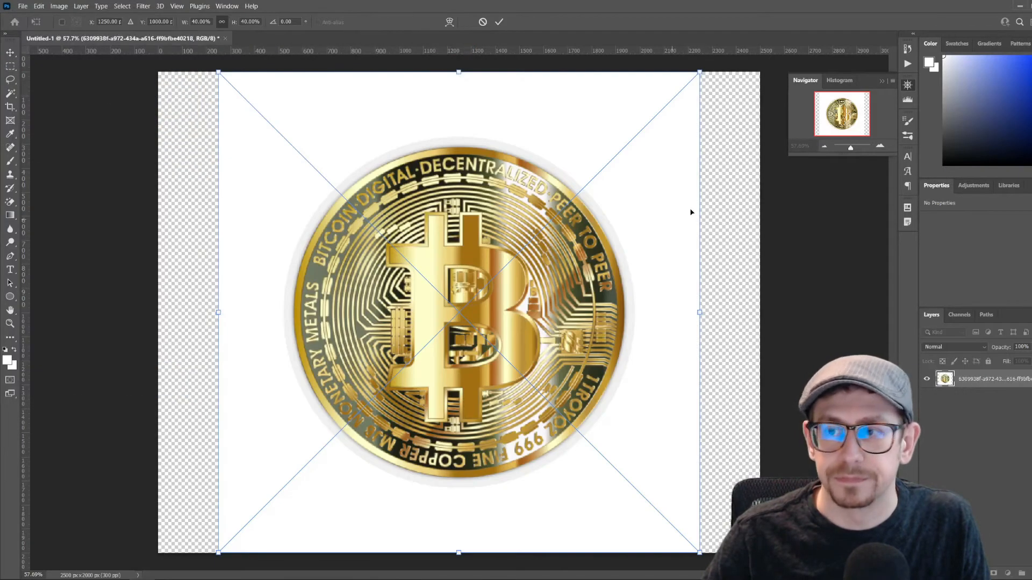
# Scale the placed coin image to about 30.5% and position it against the canvas's left edge, about 195 px from the top
pyautogui.moveTo(458, 73); pyautogui.dragTo(458, 182)
pyautogui.moveTo(533, 361); pyautogui.dragTo(422, 299)
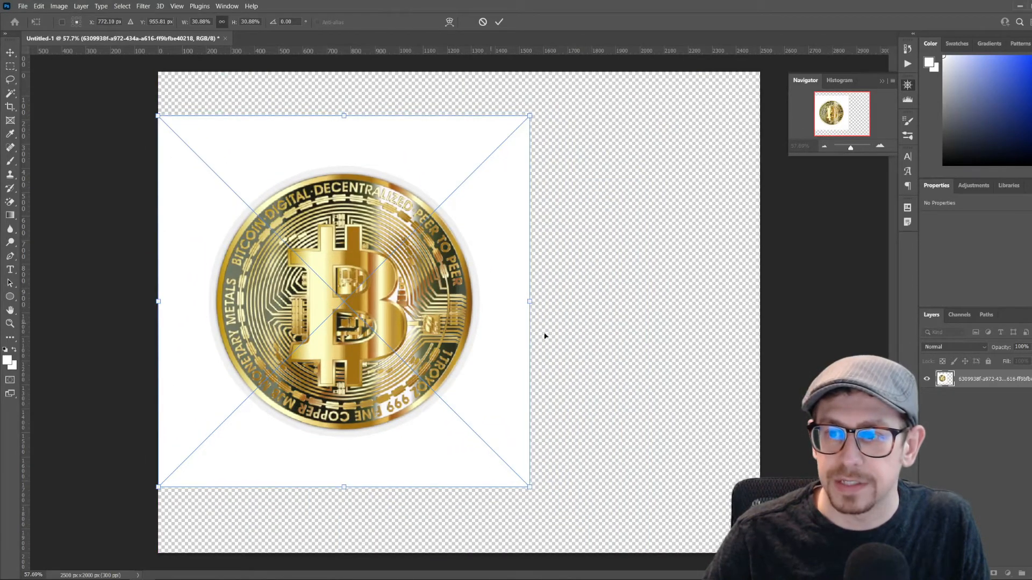
pyautogui.moveTo(530, 302); pyautogui.dragTo(525, 301)
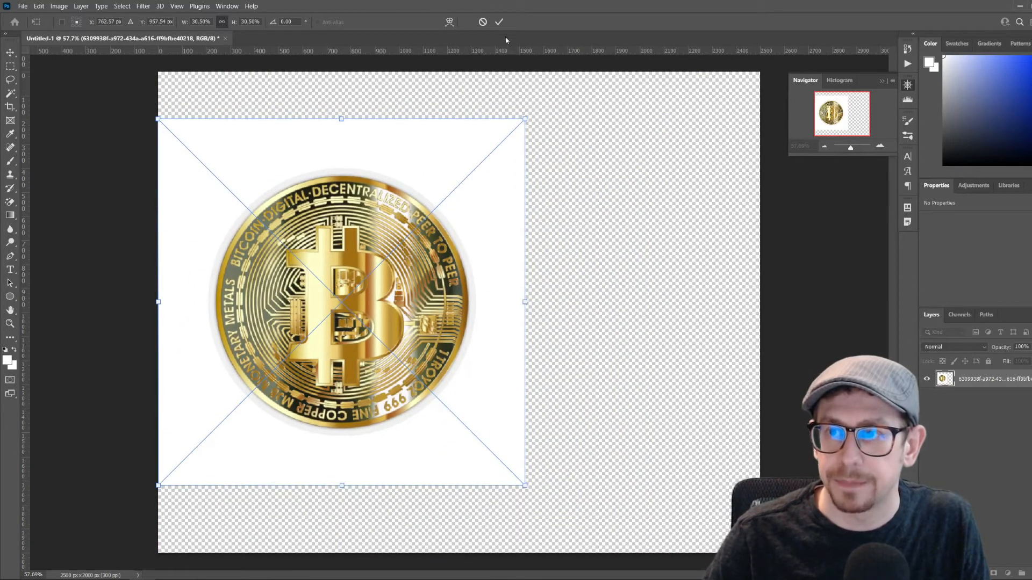
pyautogui.click(499, 22)
# Place the second coin image, 7538483e-c32b-490f-a0e6-8a257063f785, from Downloads as an embedded object
pyautogui.click(23, 6)
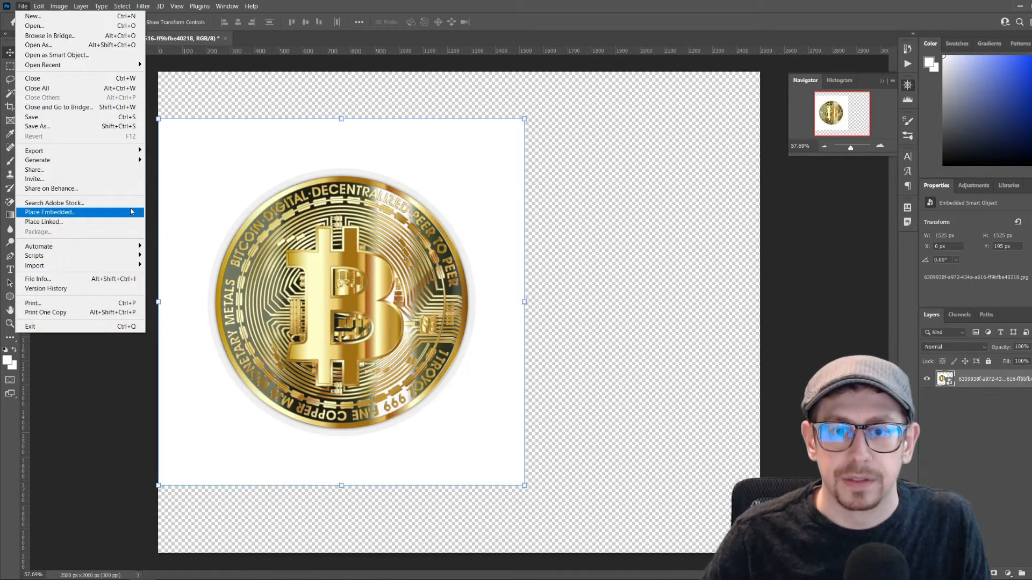
pyautogui.click(49, 211)
pyautogui.doubleClick(251, 105)
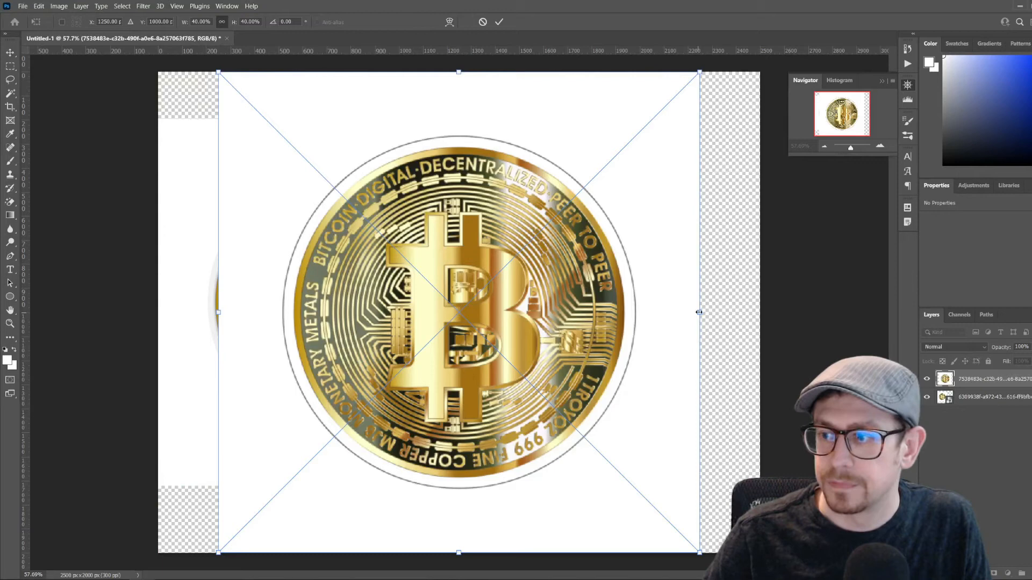
# Scale the second coin image to about 30.5% and position it right of the first, at about X 1088 px and Y 195 px
pyautogui.moveTo(698, 312); pyautogui.dragTo(575, 320)
pyautogui.moveTo(440, 349); pyautogui.dragTo(439, 332)
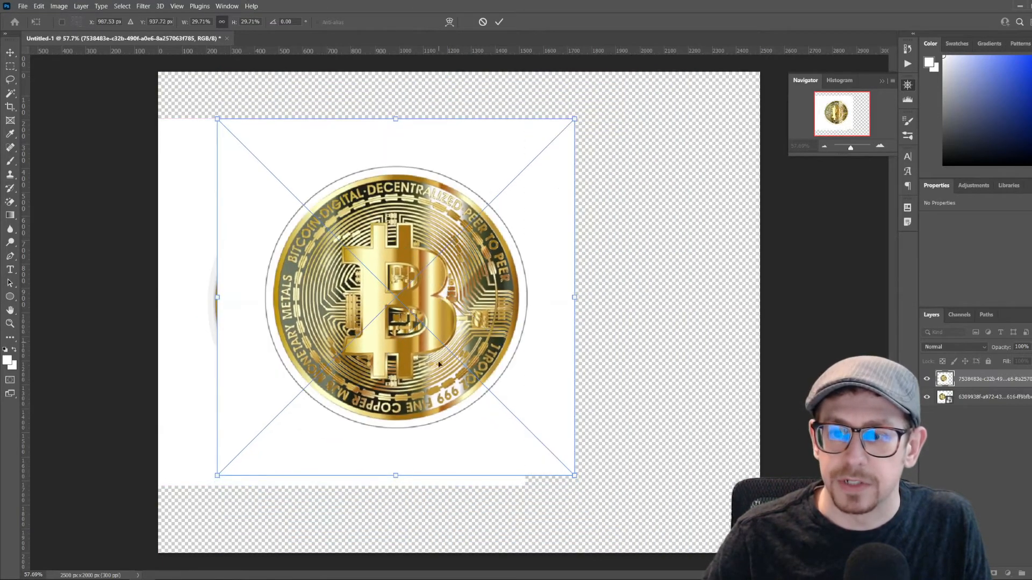
pyautogui.moveTo(396, 477); pyautogui.dragTo(395, 486)
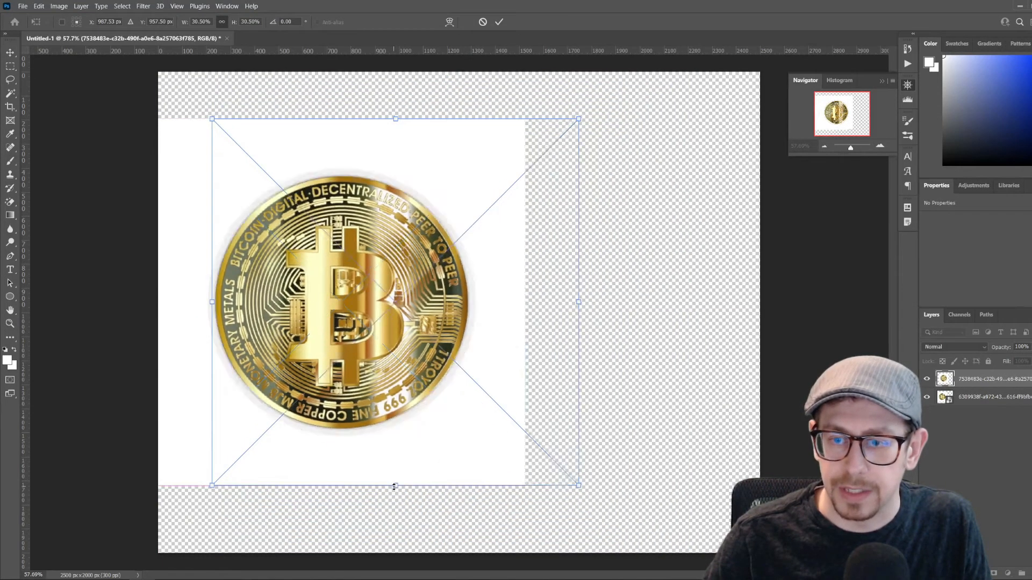
pyautogui.moveTo(333, 298); pyautogui.dragTo(523, 299)
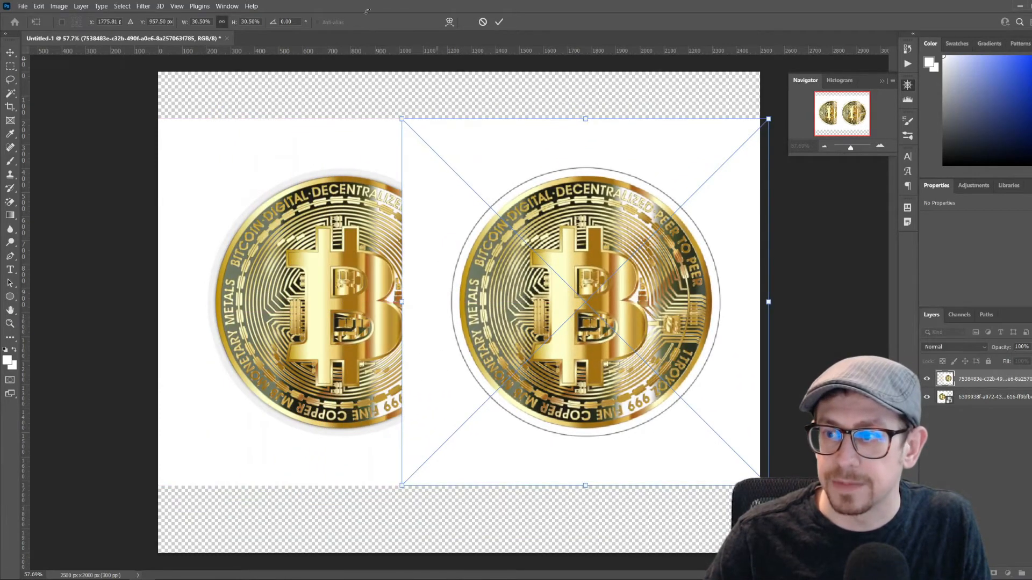
pyautogui.click(502, 22)
pyautogui.moveTo(549, 338); pyautogui.dragTo(566, 338)
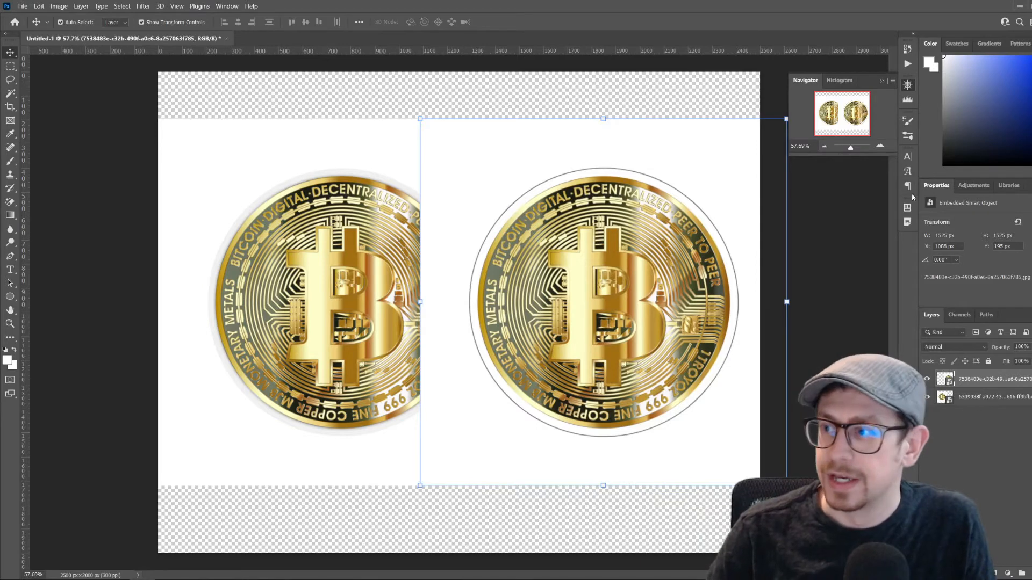
# Rasterize both coin image layers so their white backgrounds can be edited
pyautogui.moveTo(850, 151); pyautogui.dragTo(852, 150)
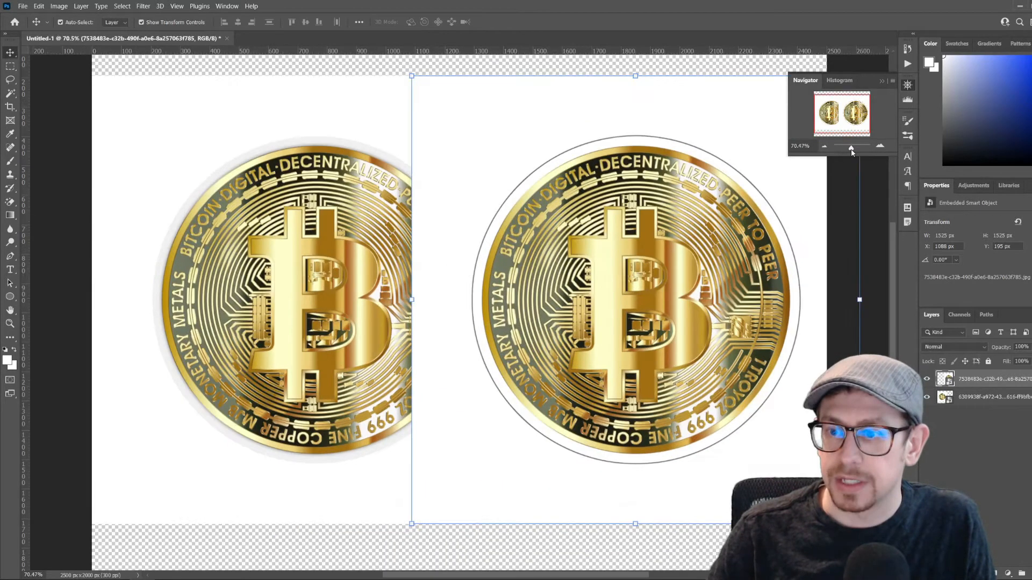
pyautogui.click(16, 95)
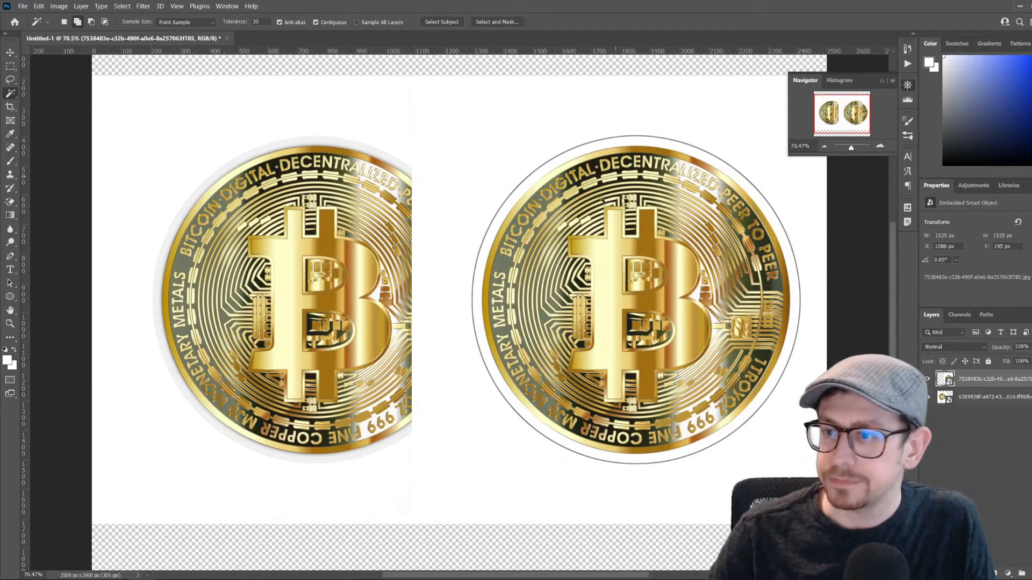
pyautogui.rightClick(997, 379)
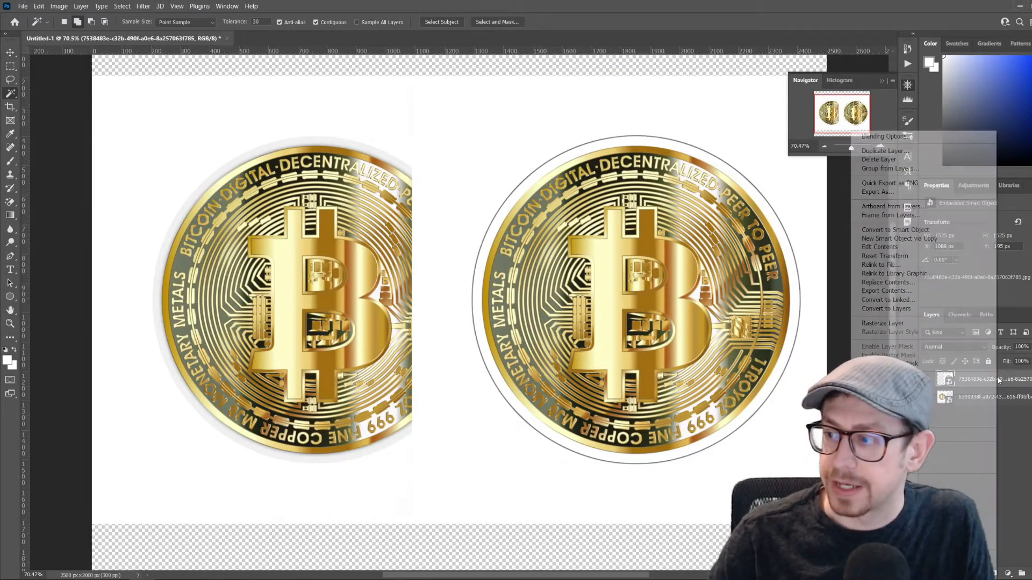
pyautogui.click(956, 324)
pyautogui.rightClick(1005, 400)
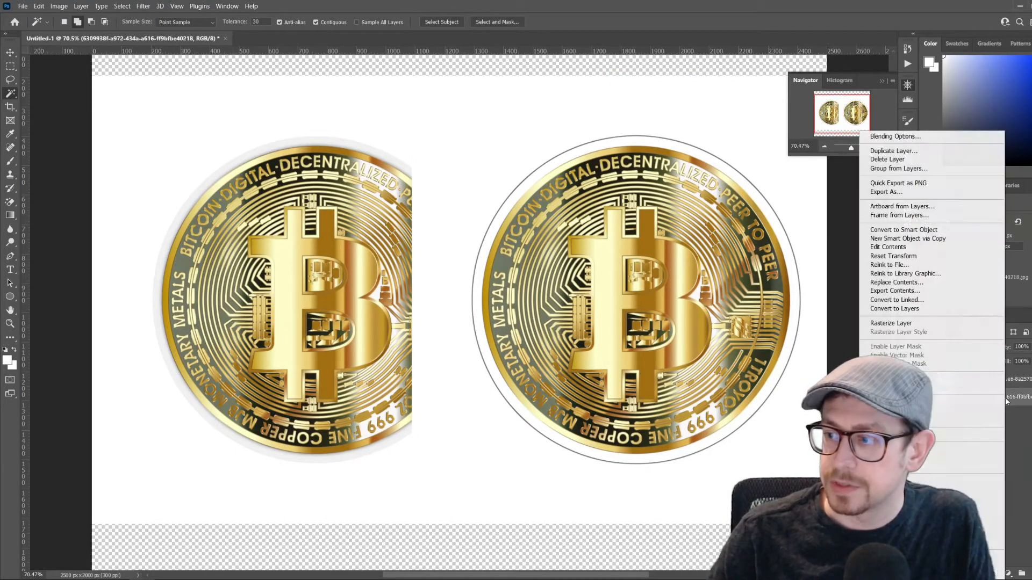
pyautogui.click(941, 324)
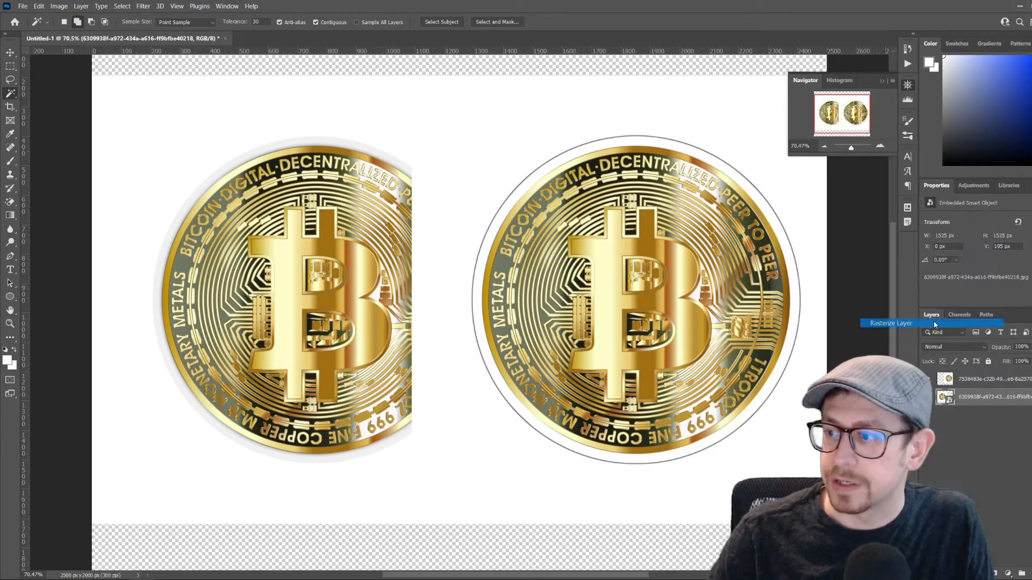
# Delete the right coin's white background using the Magic Wand at tolerance 0 with Point Sample, and shift the coin to about X 1349 px
pyautogui.click(995, 380)
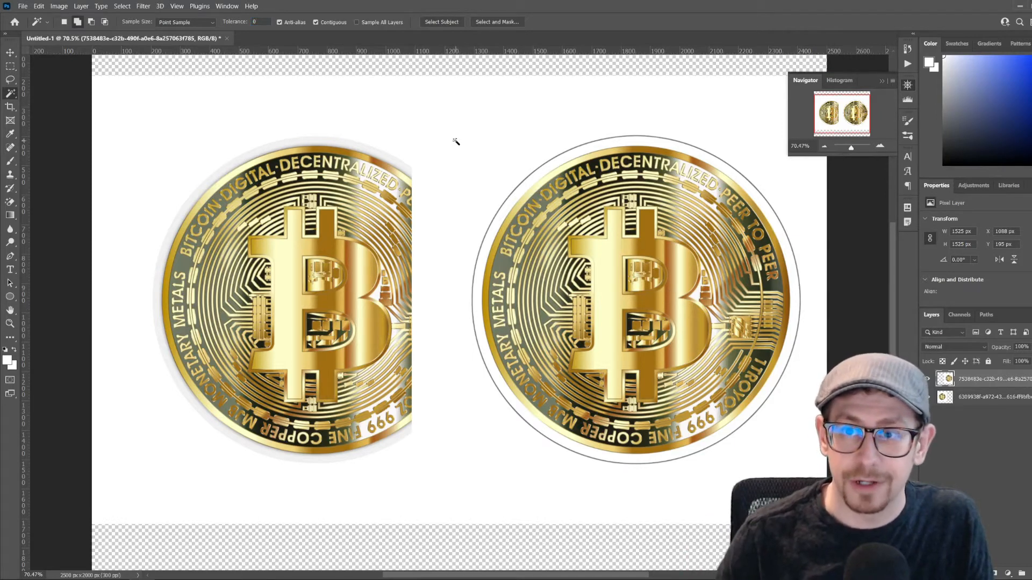
pyautogui.click(212, 22)
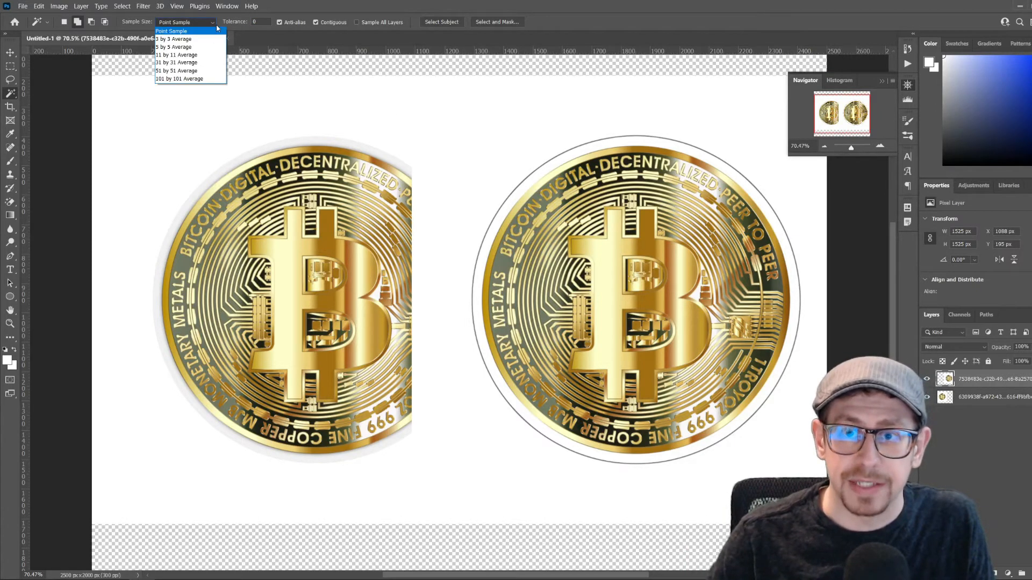
pyautogui.click(209, 33)
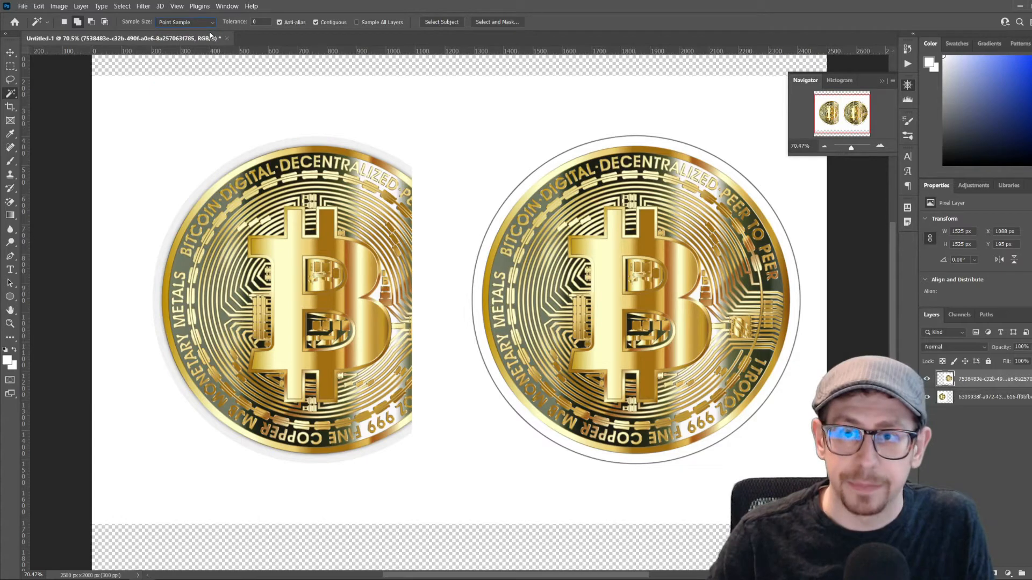
pyautogui.click(495, 123)
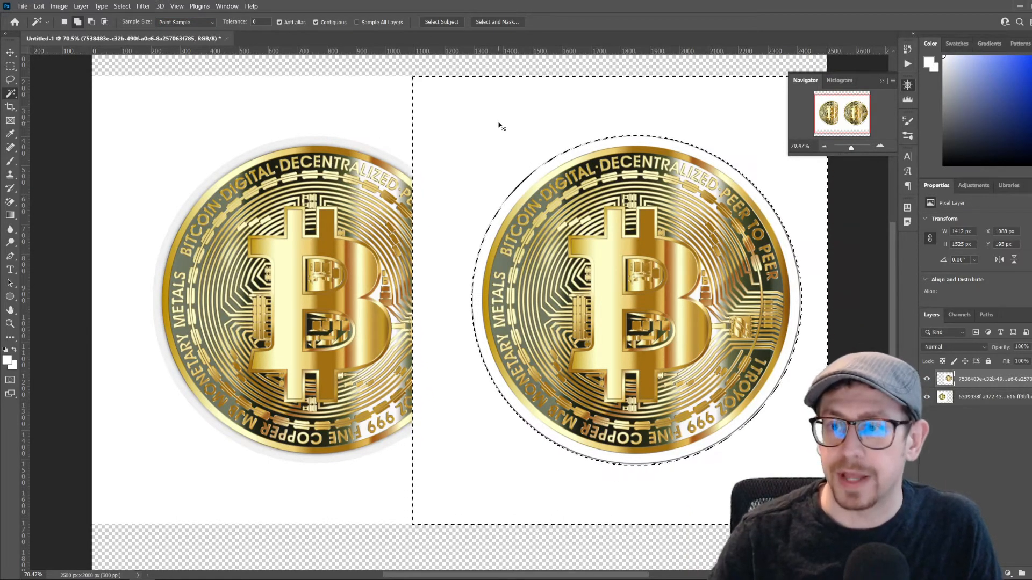
pyautogui.press('Delete')
pyautogui.hotkey('ctrl', 'd')
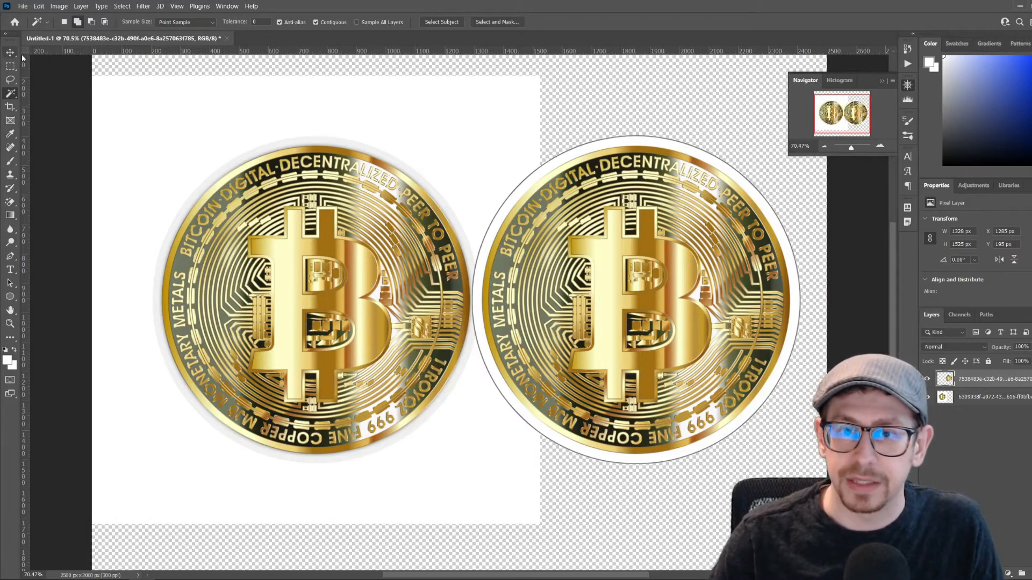
pyautogui.press('v')
pyautogui.moveTo(581, 269); pyautogui.dragTo(601, 259)
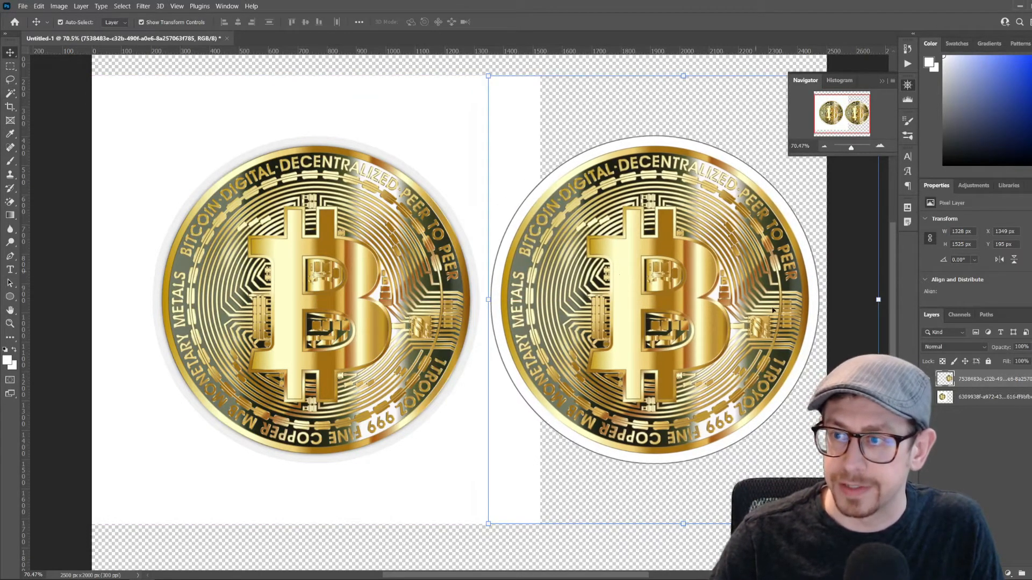
# Select the white background around the left coin with the Magic Wand at tolerance 0, delete it and deselect
pyautogui.click(285, 105)
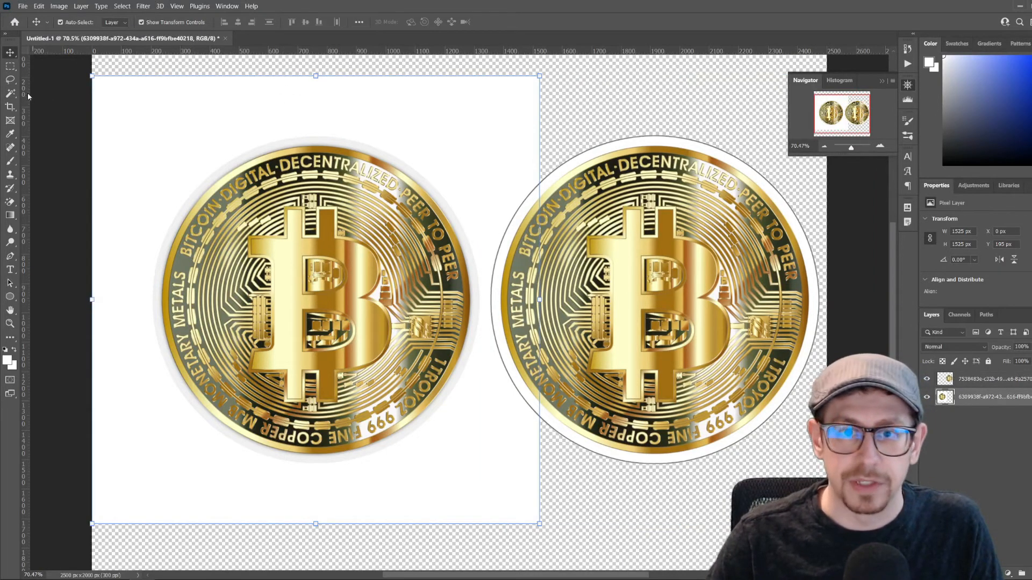
pyautogui.click(11, 94)
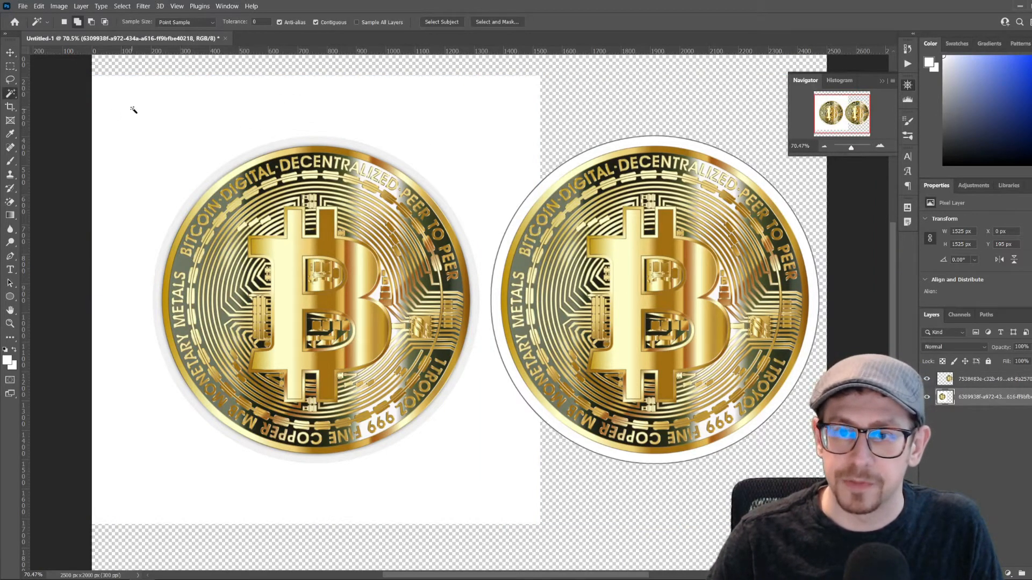
pyautogui.click(181, 206)
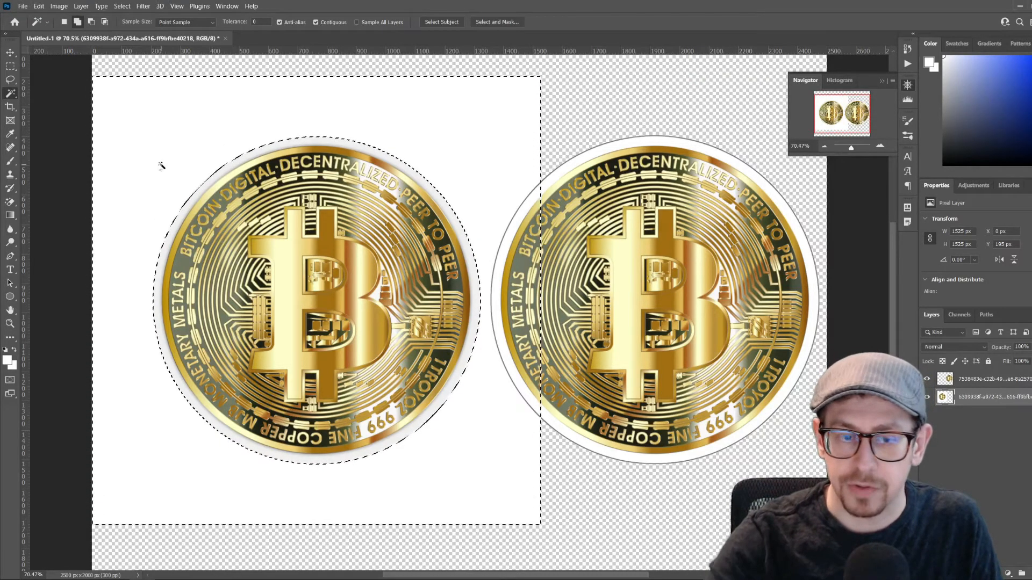
pyautogui.press('Delete')
pyautogui.hotkey('ctrl', 'd')
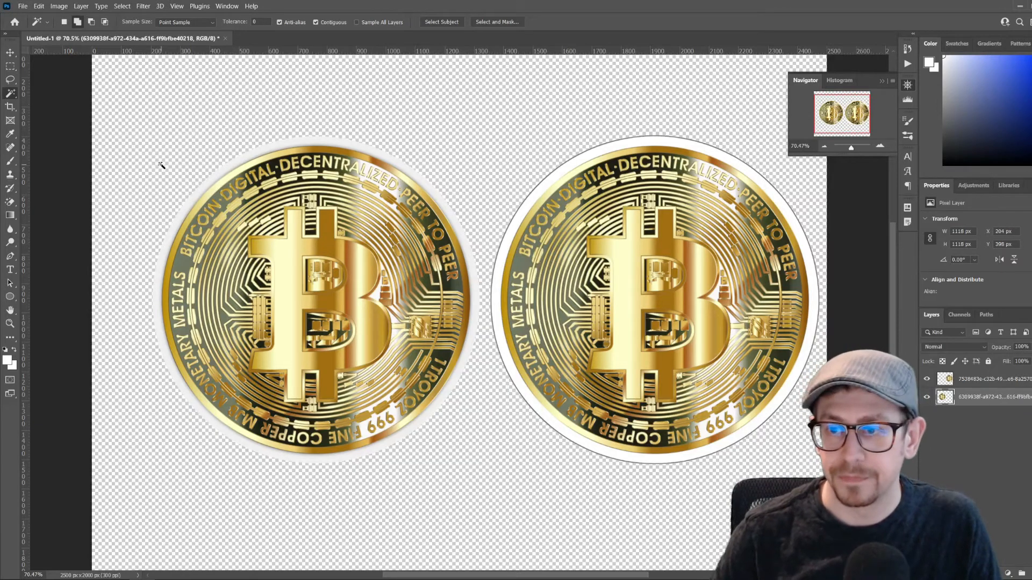
# Reposition both coins side by side, moving the left one to about X 113 px and Y 384 px and the right one slightly leftward
pyautogui.press('v')
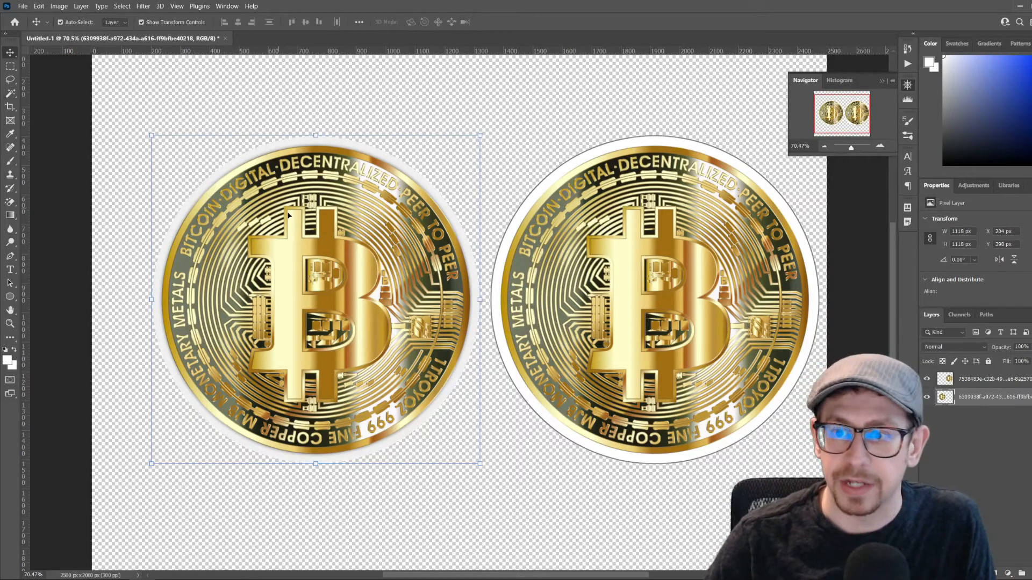
pyautogui.moveTo(345, 244); pyautogui.dragTo(324, 239)
pyautogui.moveTo(701, 294); pyautogui.dragTo(637, 291)
pyautogui.click(376, 278)
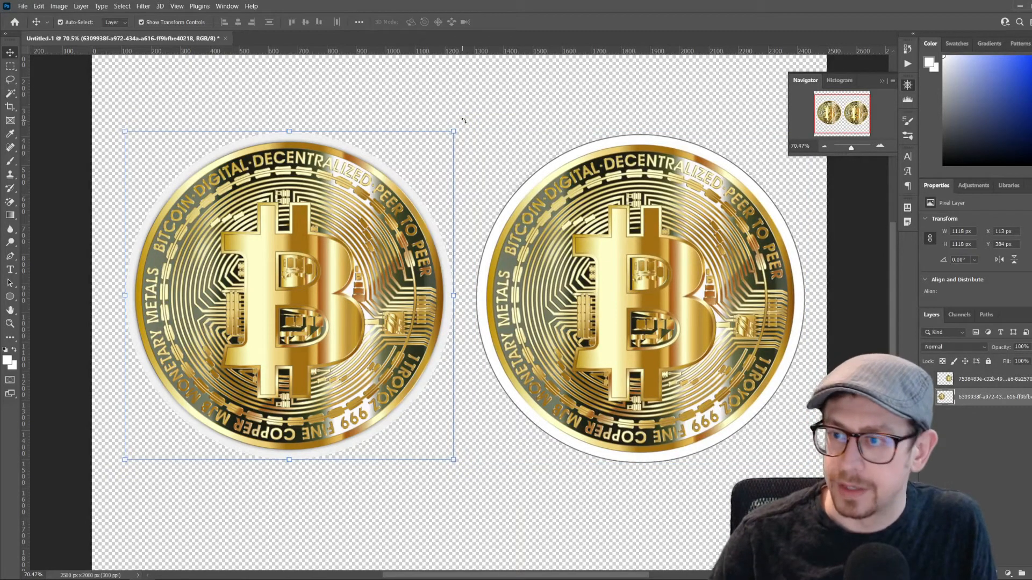
# Select the pale border ring around the left coin with the Magic Wand at tolerance 30
pyautogui.moveTo(851, 148)
pyautogui.mouseDown()
pyautogui.moveTo(840, 147)
pyautogui.moveTo(854, 148)
pyautogui.mouseUp()
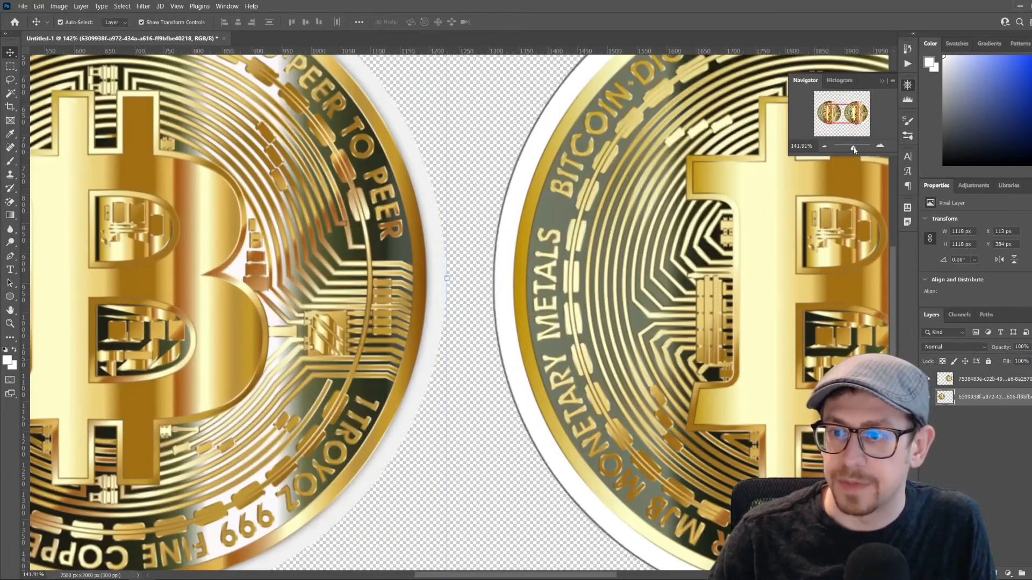
pyautogui.hscroll(-5, 581, 286)
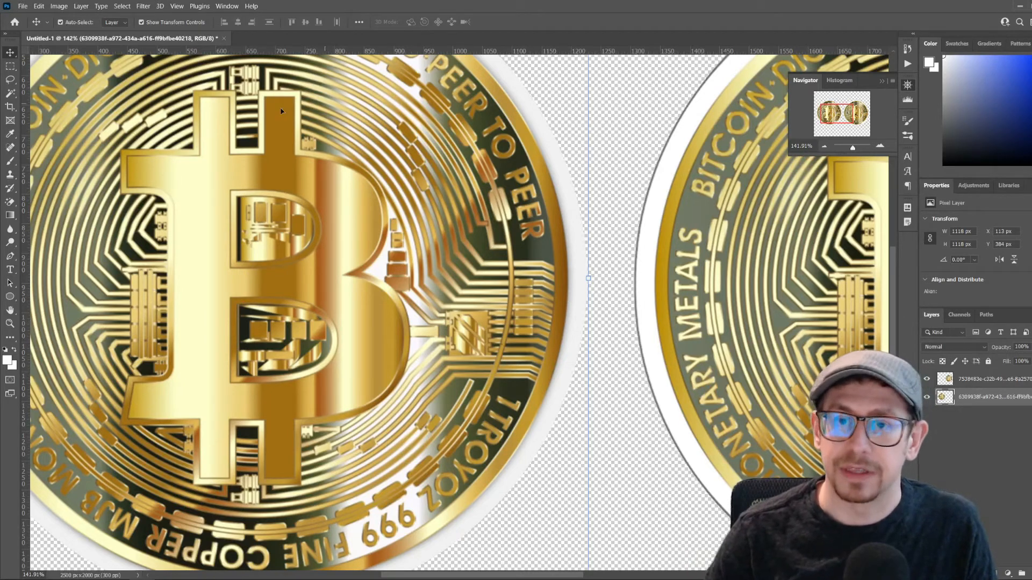
pyautogui.click(11, 93)
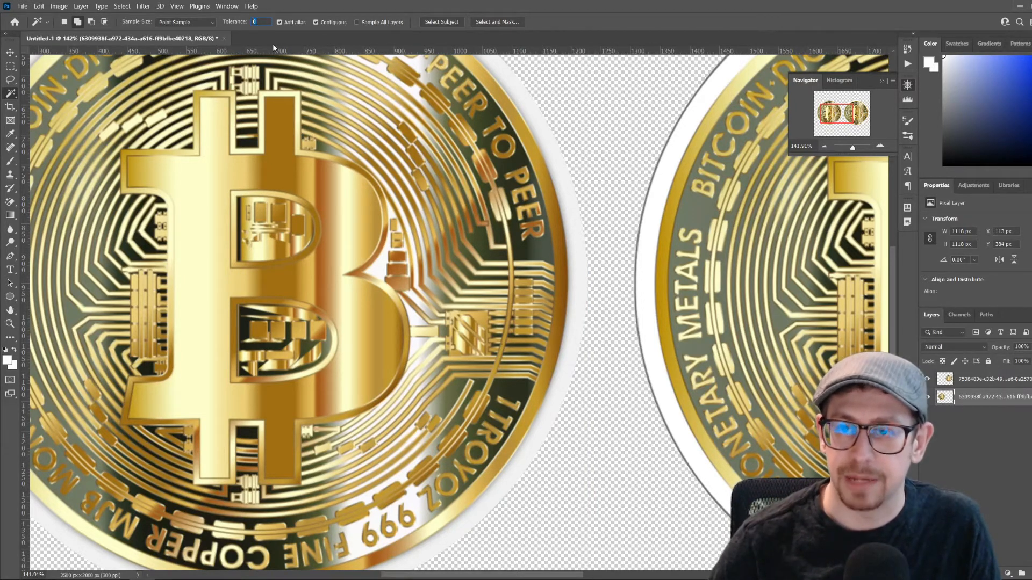
pyautogui.press('Return')
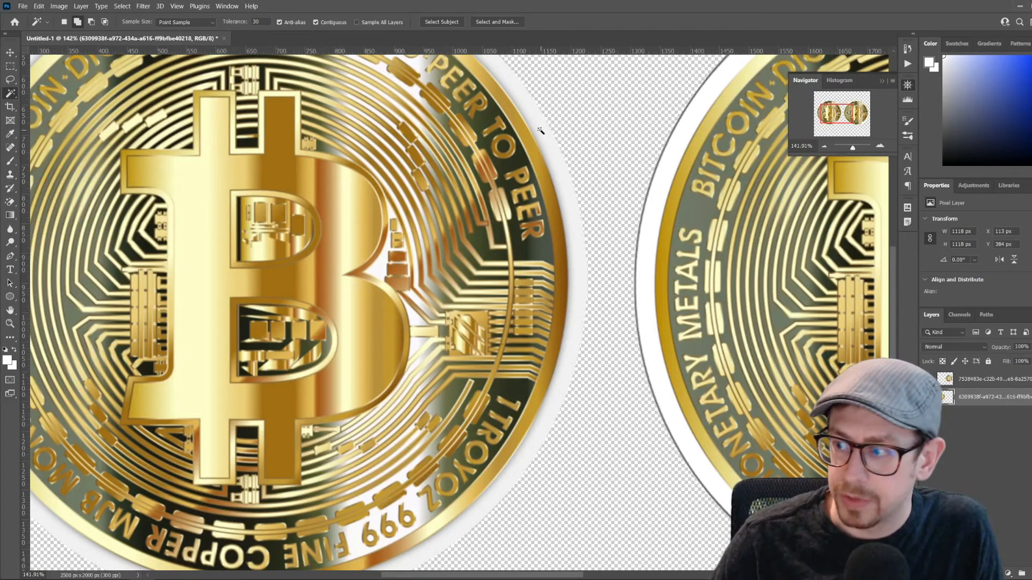
pyautogui.click(568, 210)
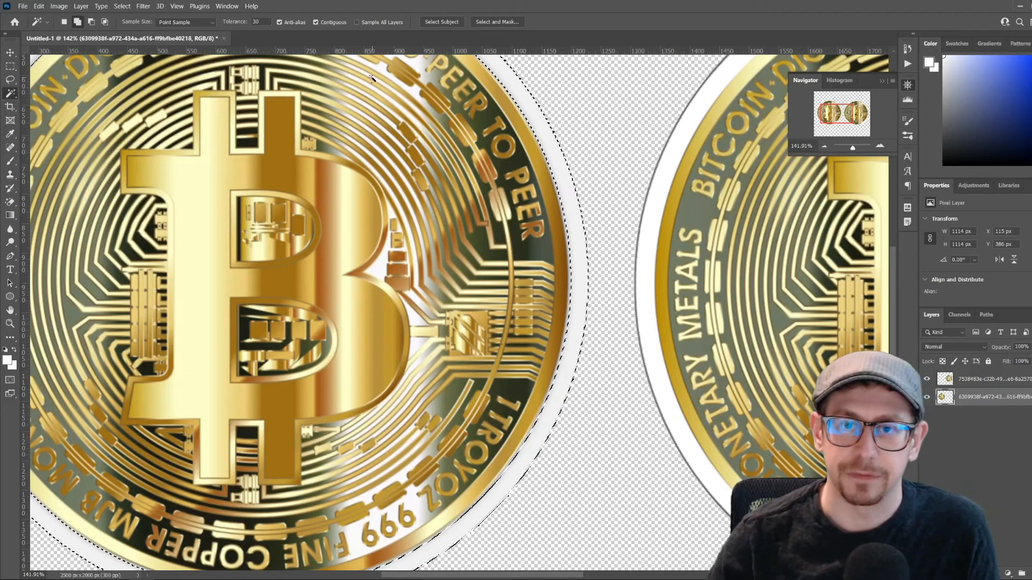
# Fill the selected border ring with Foreground Color in Clear mode at 25% opacity, and deselect
pyautogui.click(39, 6)
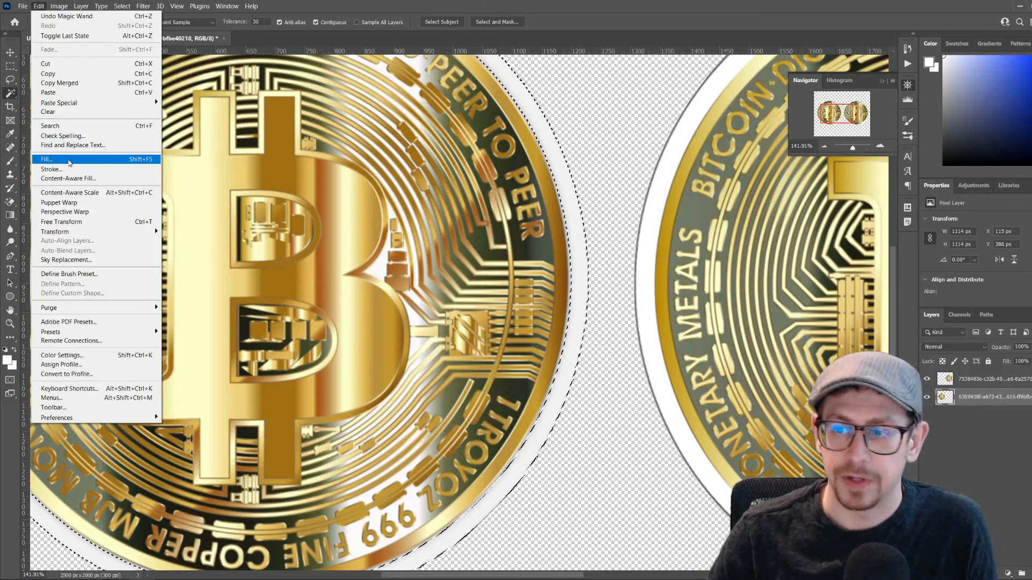
pyautogui.click(69, 163)
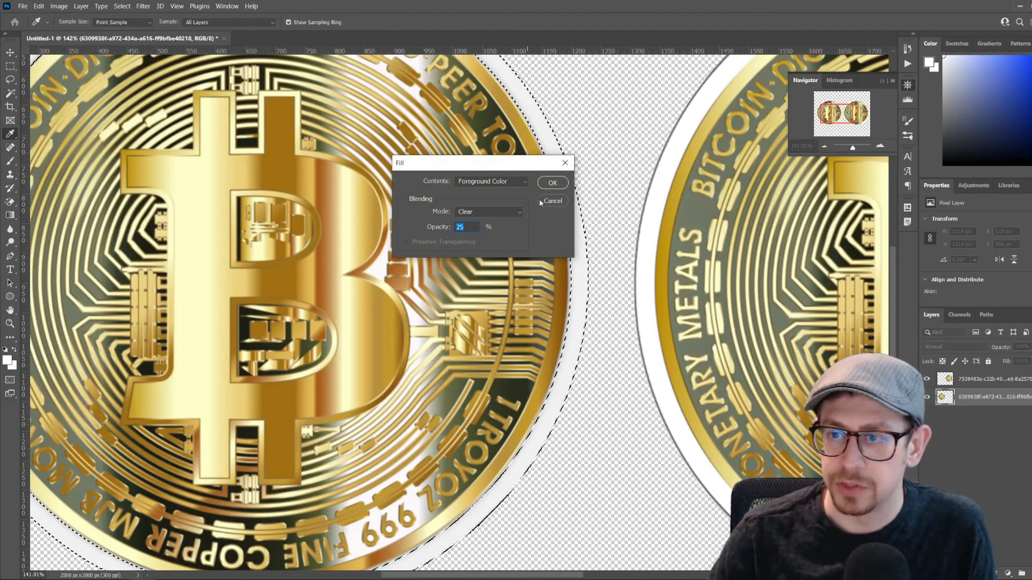
pyautogui.click(521, 183)
pyautogui.click(518, 193)
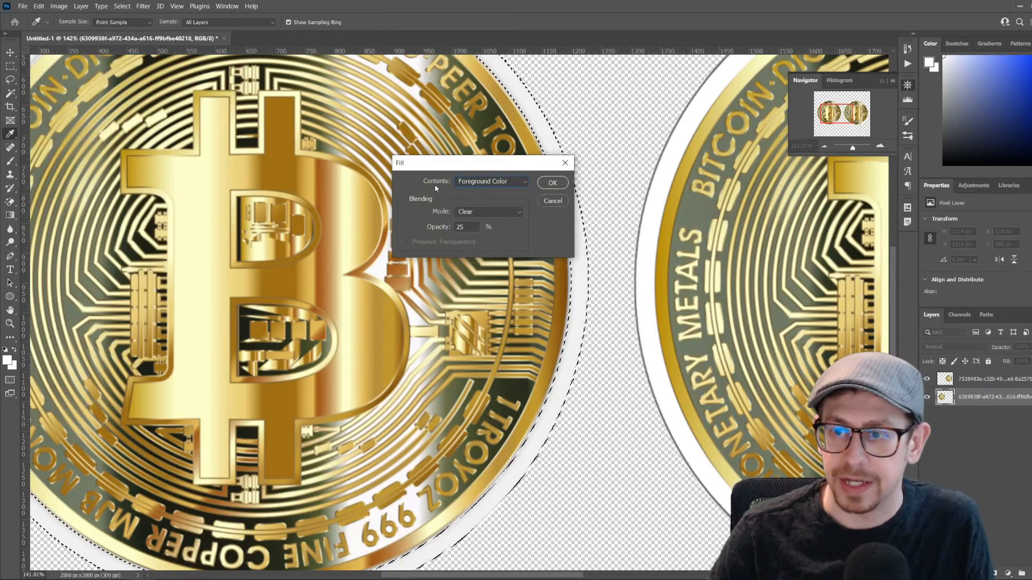
pyautogui.click(505, 212)
pyautogui.click(469, 213)
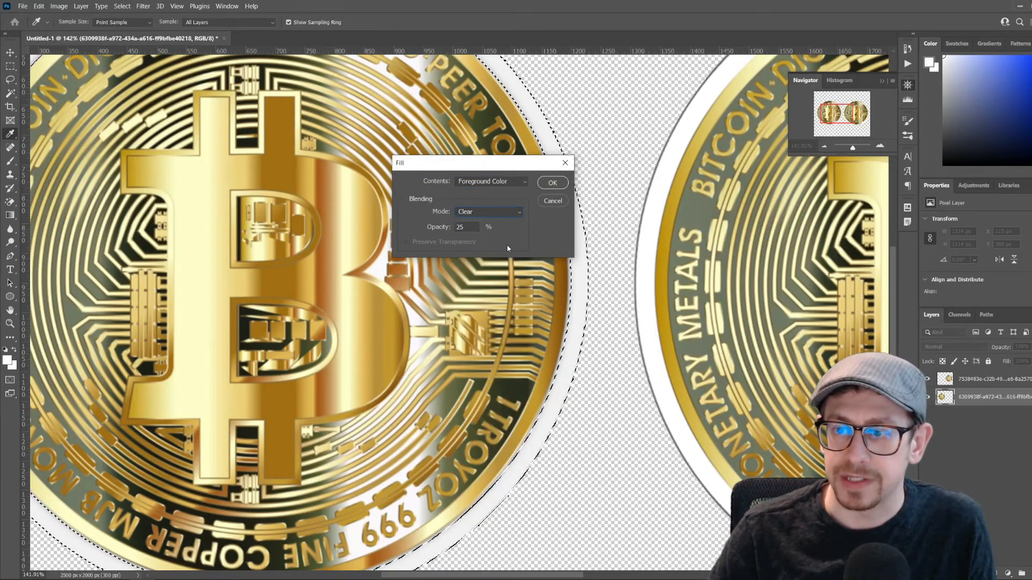
pyautogui.doubleClick(473, 227)
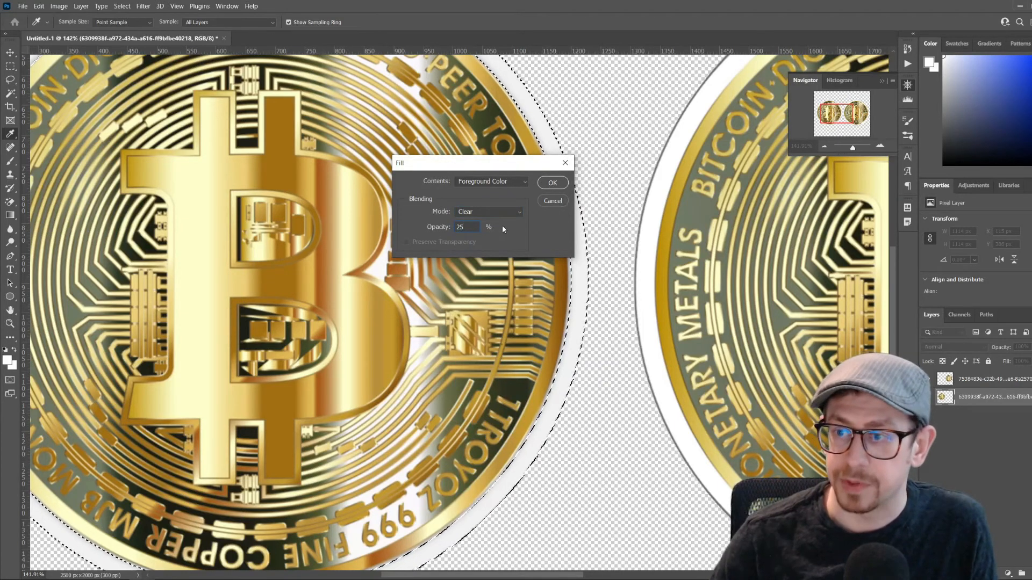
pyautogui.click(551, 183)
pyautogui.press('w')
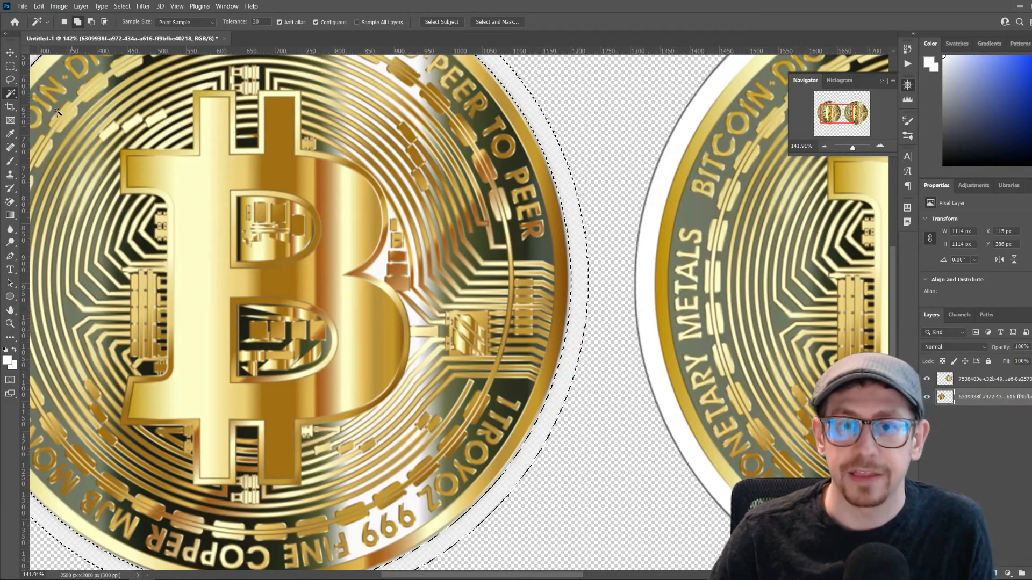
pyautogui.click(9, 52)
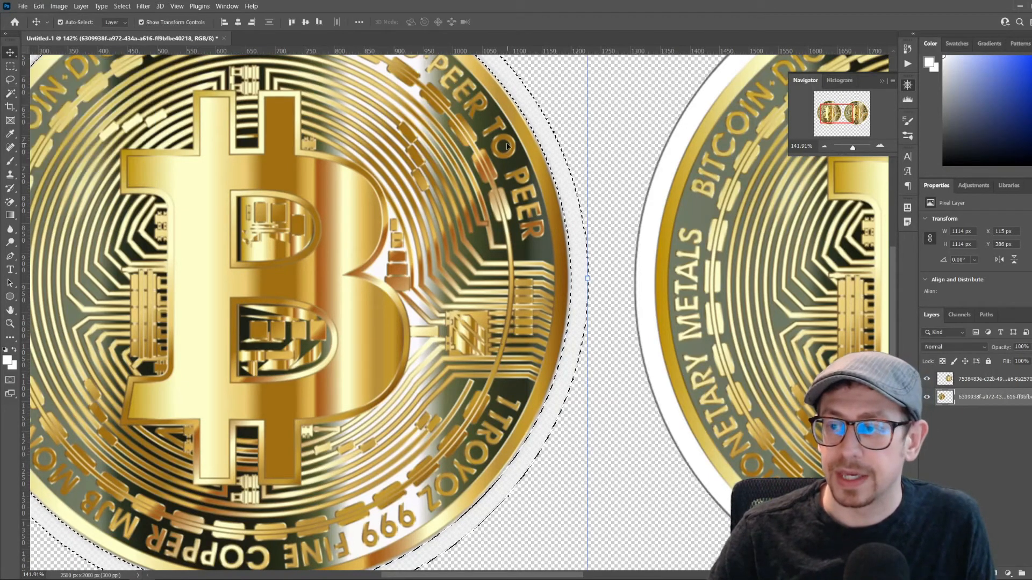
pyautogui.press('ctrl')
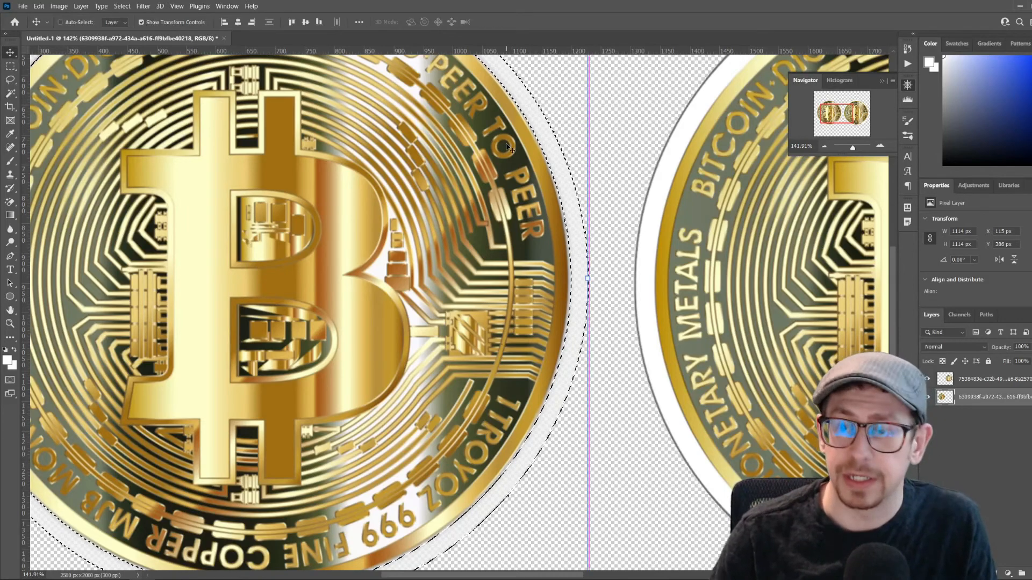
pyautogui.hotkey('ctrl', 'd')
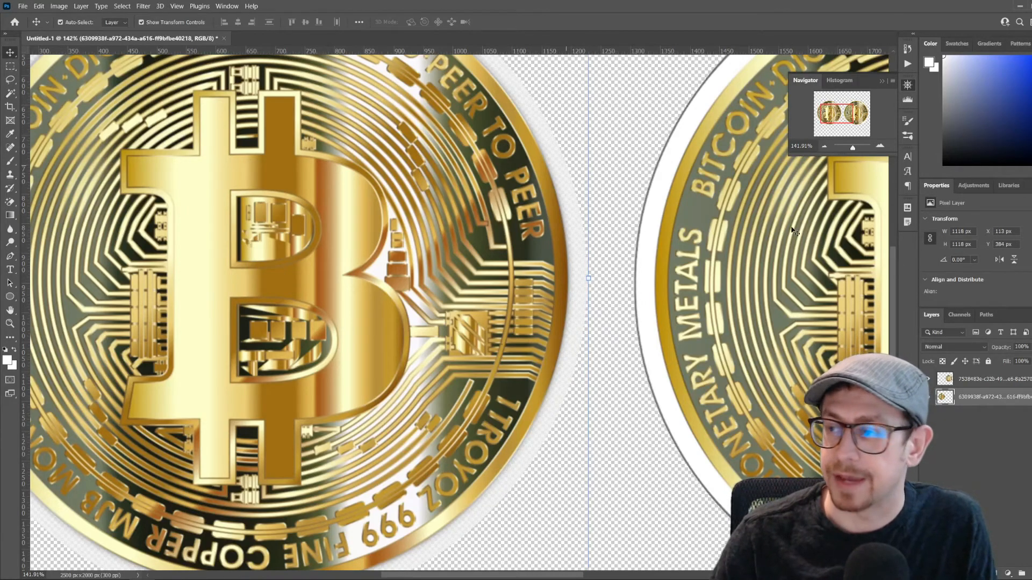
# Create a new empty layer and move it beneath both coin layers
pyautogui.moveTo(853, 148); pyautogui.dragTo(850, 153)
pyautogui.click(975, 482)
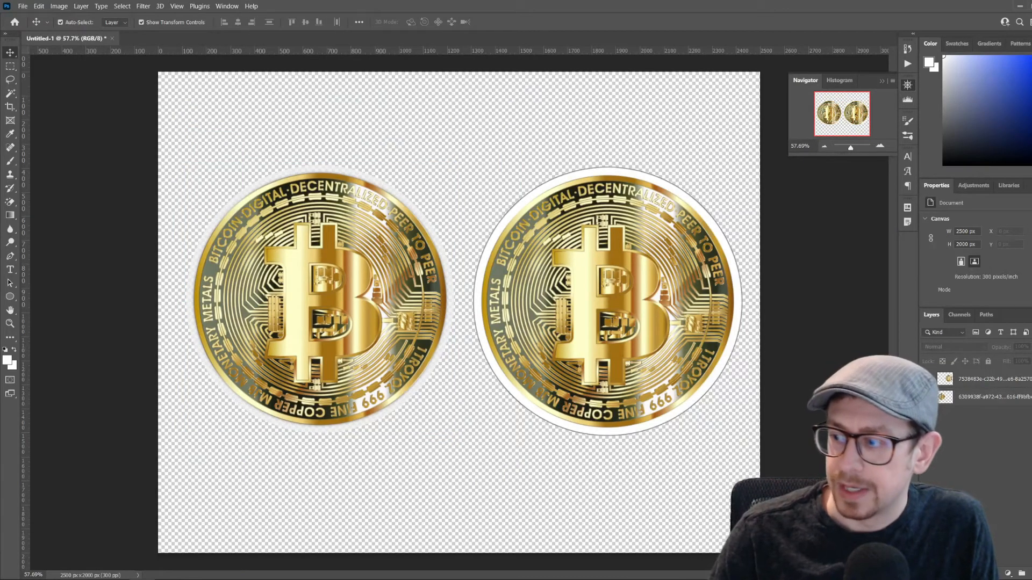
pyautogui.click(1031, 573)
pyautogui.moveTo(1000, 381); pyautogui.dragTo(997, 425)
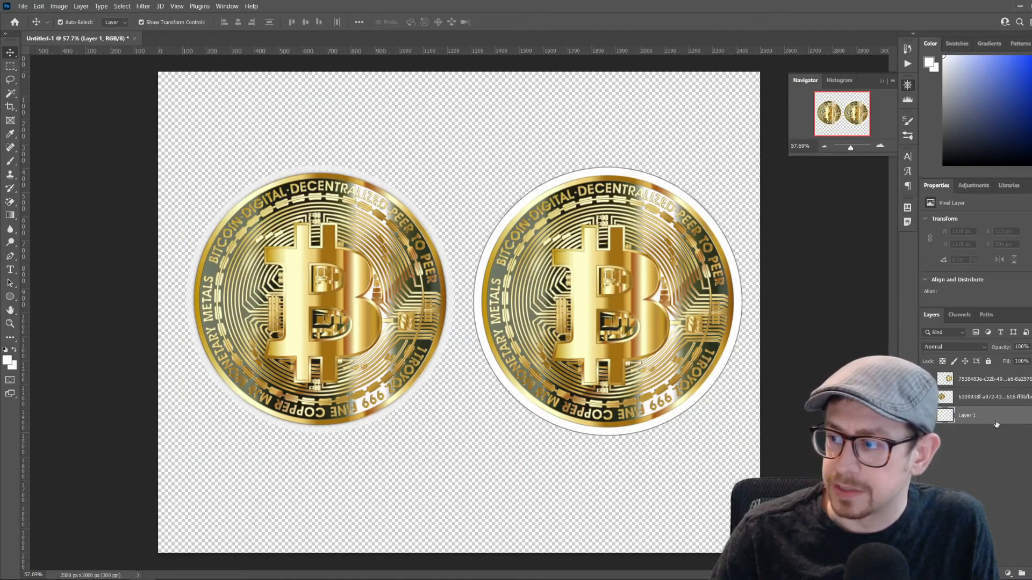
# Place the pexels-fwstudio-129733 wood image beneath both coins and scale it to 2500 × 2500 px to cover the canvas
pyautogui.click(58, 6)
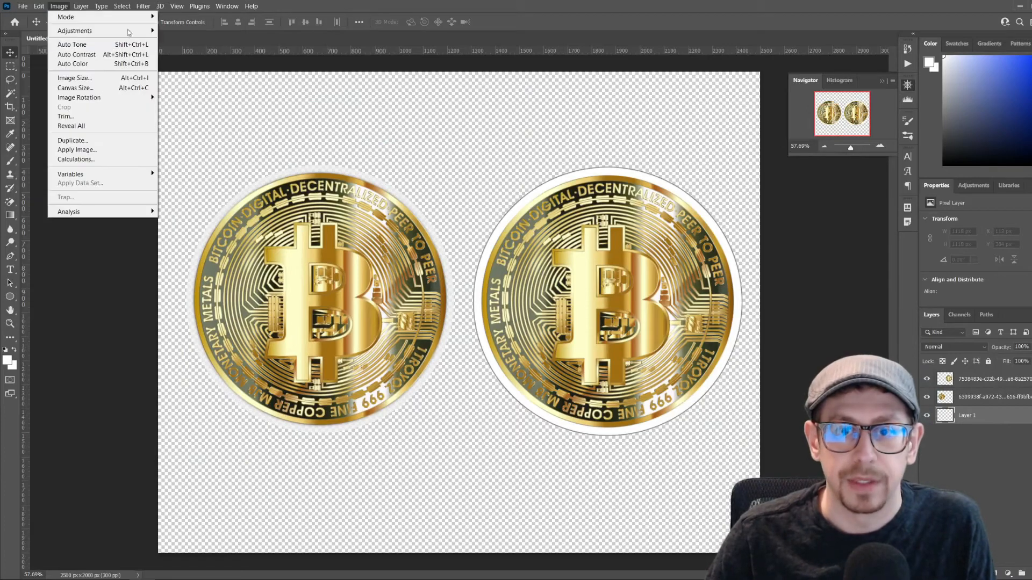
pyautogui.moveTo(23, 6)
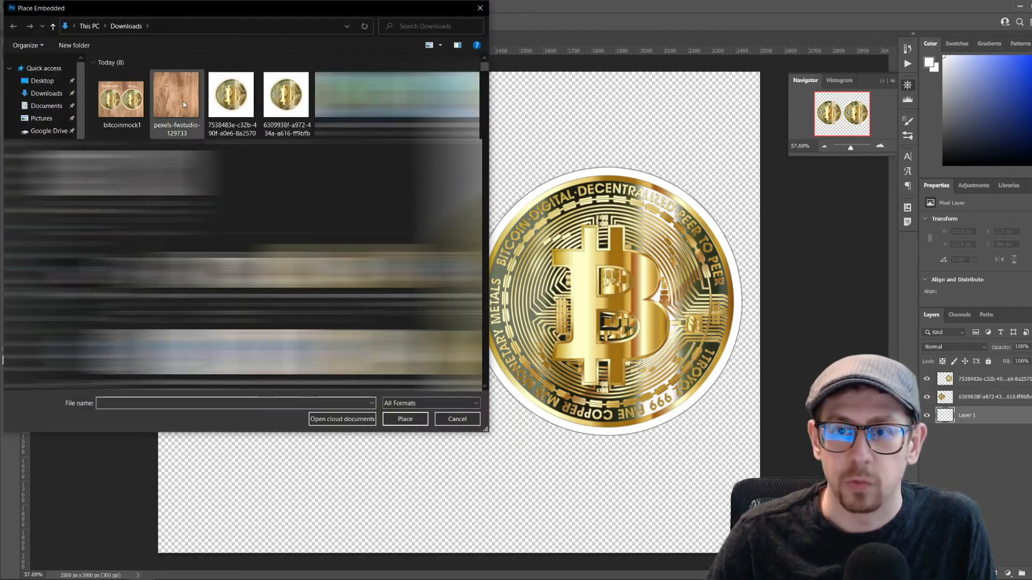
pyautogui.doubleClick(183, 101)
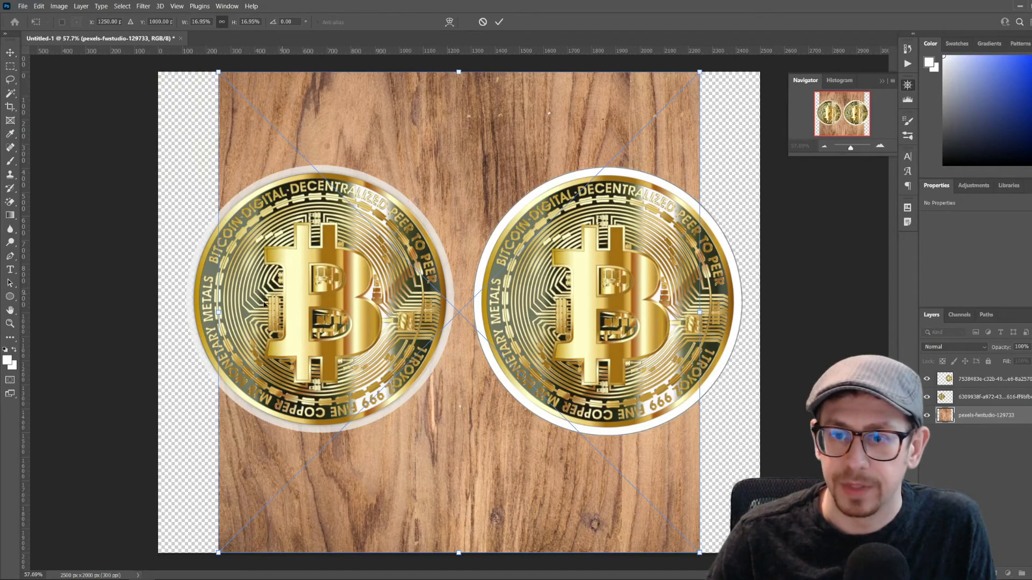
pyautogui.moveTo(218, 312); pyautogui.dragTo(158, 312)
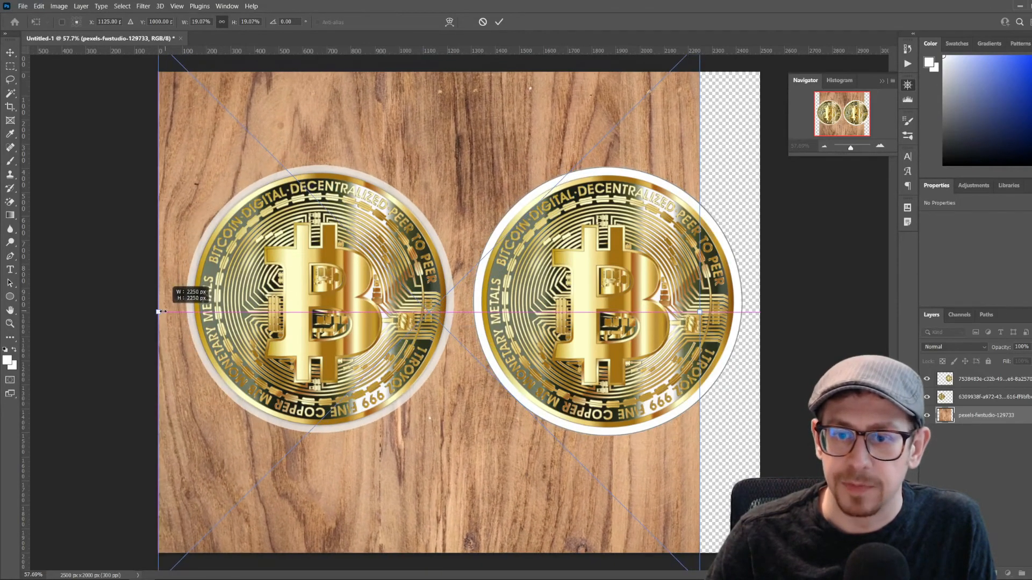
pyautogui.moveTo(700, 311); pyautogui.dragTo(760, 312)
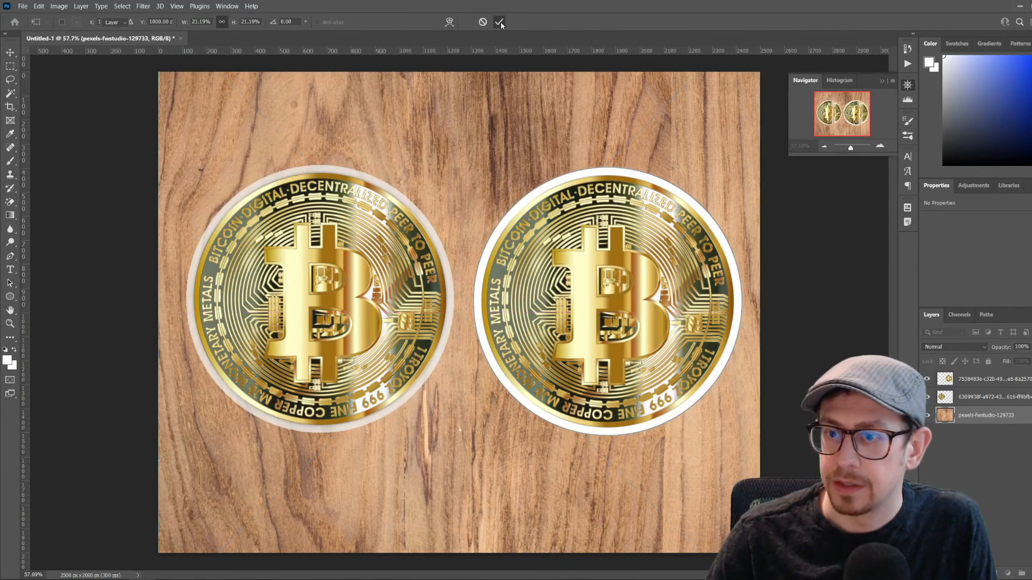
pyautogui.click(499, 22)
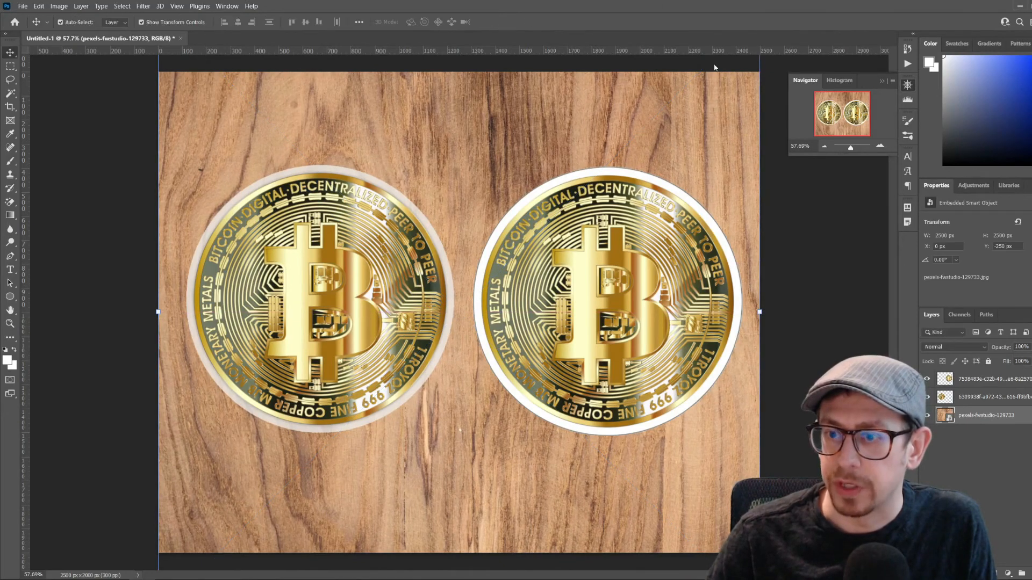
# Examine the left coin's translucent border up close against the wood and compare it with the right coin's white border
pyautogui.moveTo(852, 148); pyautogui.dragTo(854, 149)
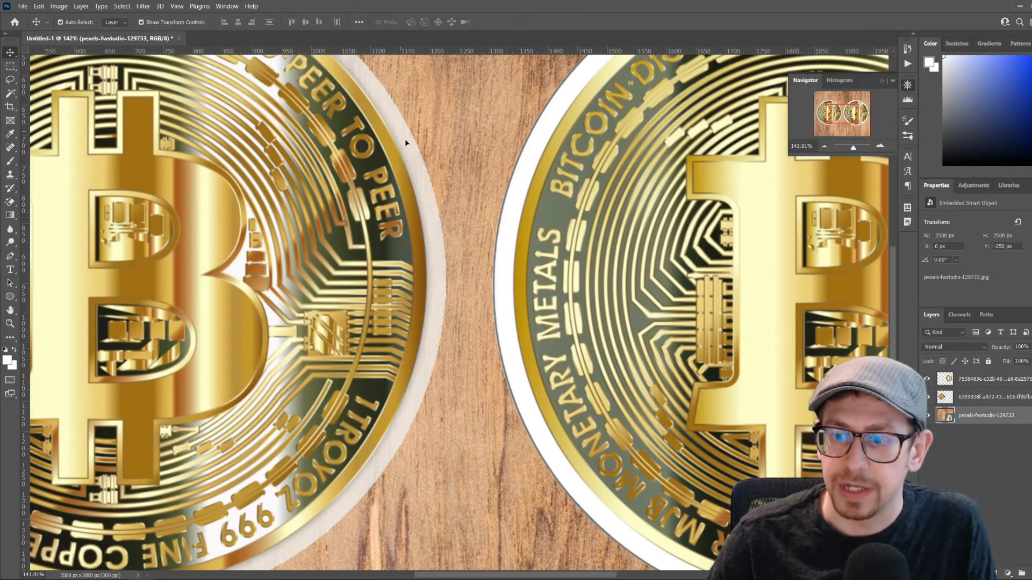
pyautogui.moveTo(611, 578); pyautogui.dragTo(540, 574)
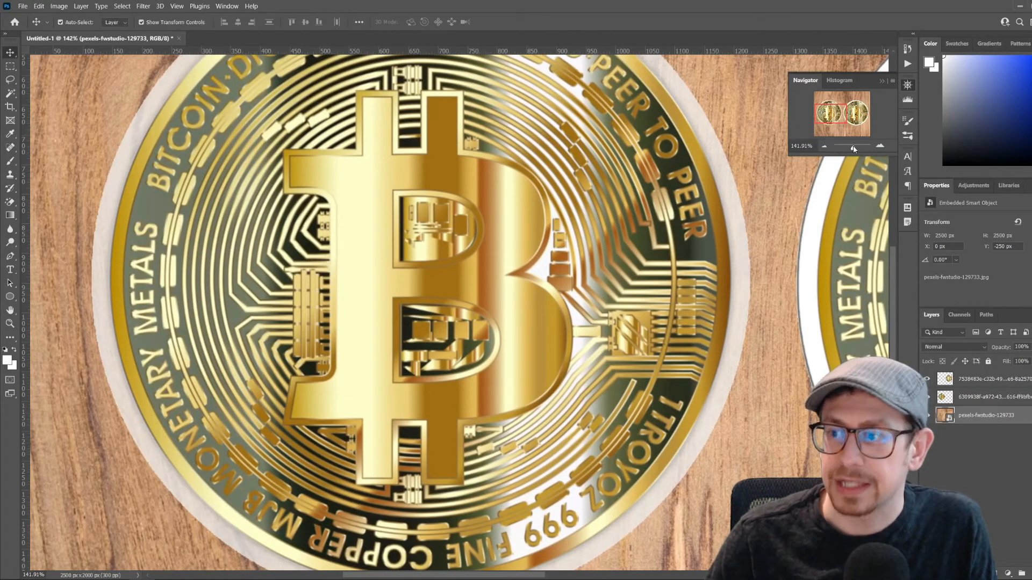
pyautogui.moveTo(853, 149); pyautogui.dragTo(852, 148)
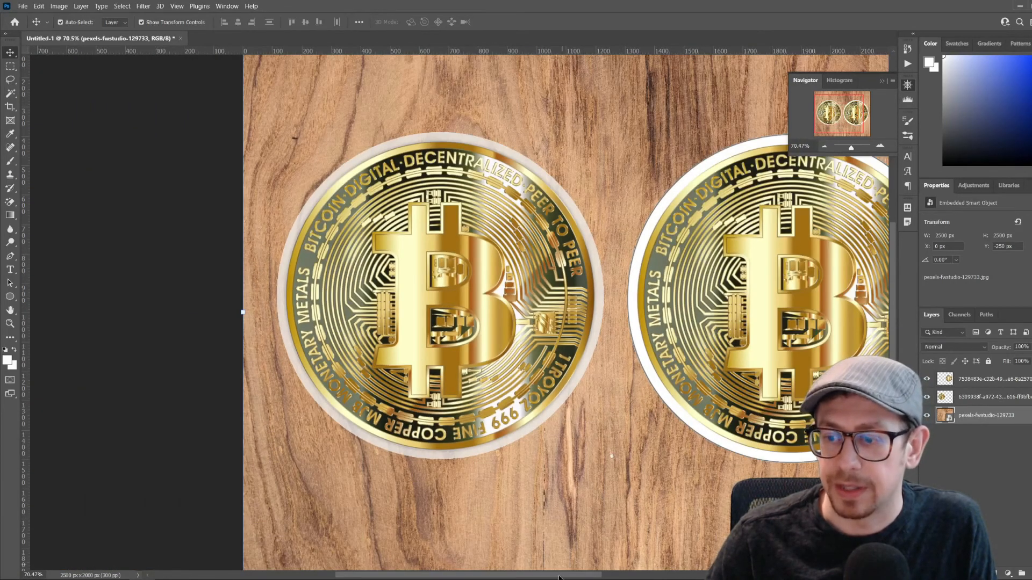
pyautogui.moveTo(559, 578); pyautogui.dragTo(606, 578)
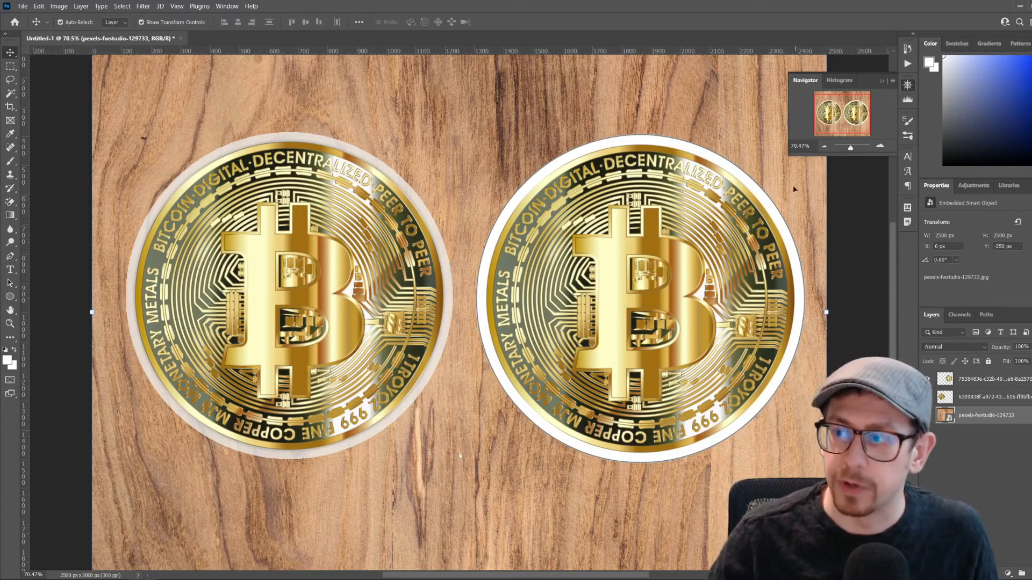
pyautogui.moveTo(850, 148); pyautogui.dragTo(851, 150)
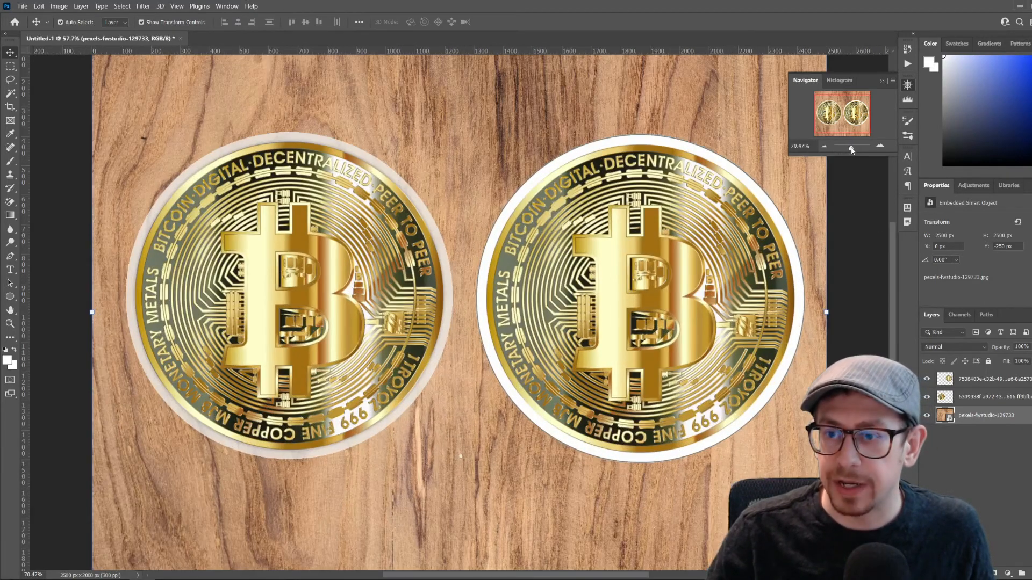
# Add a white text label reading "Transparent" on the wood above the coins
pyautogui.scroll(2, 119, 218)
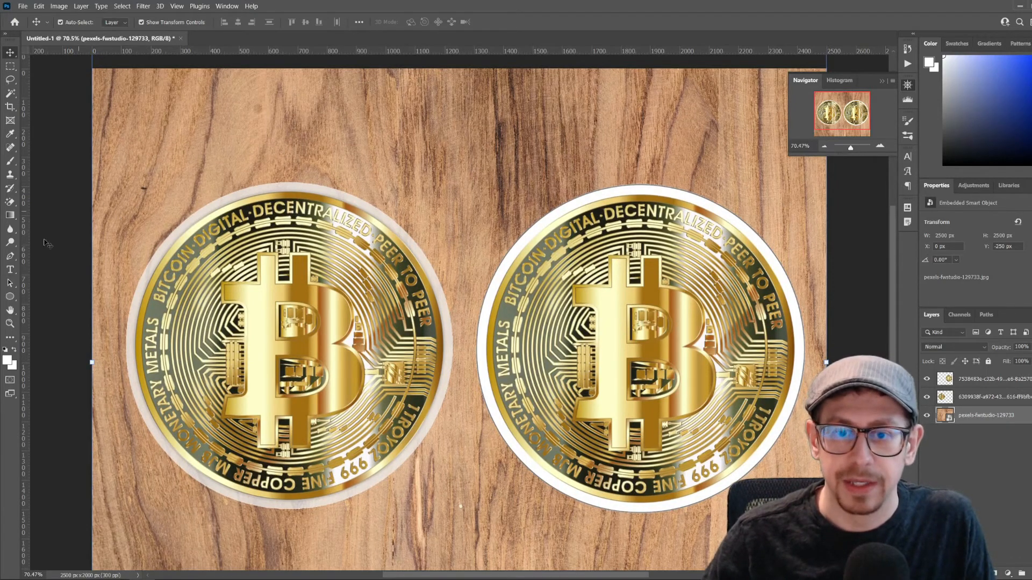
pyautogui.click(12, 270)
pyautogui.click(292, 154)
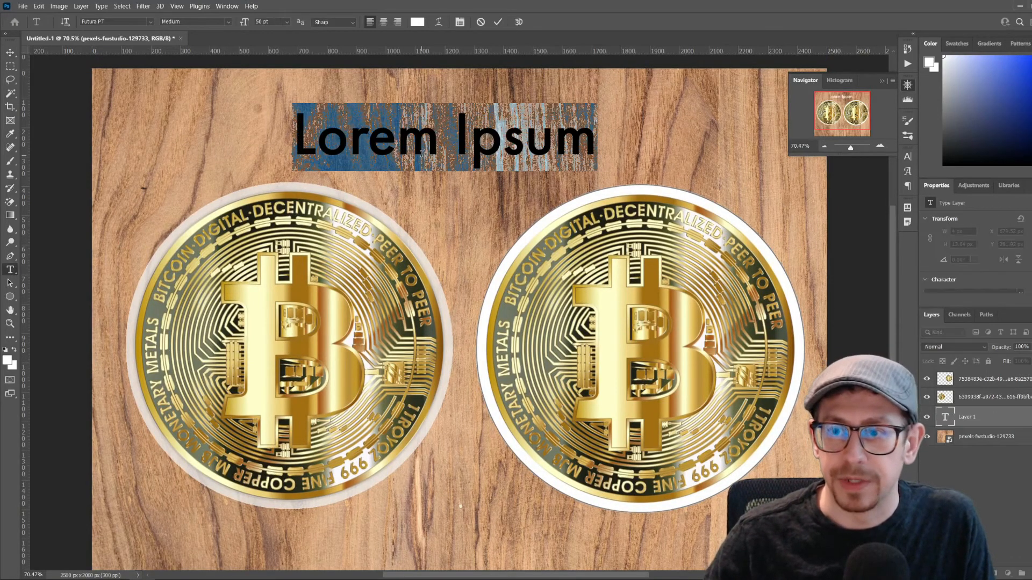
pyautogui.write('Tran')
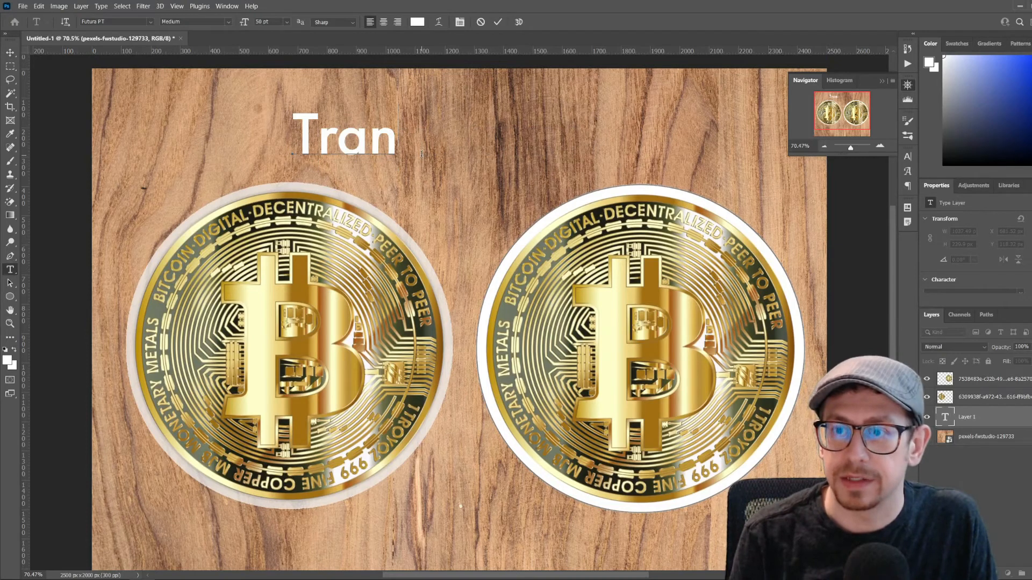
pyautogui.write('sparent')
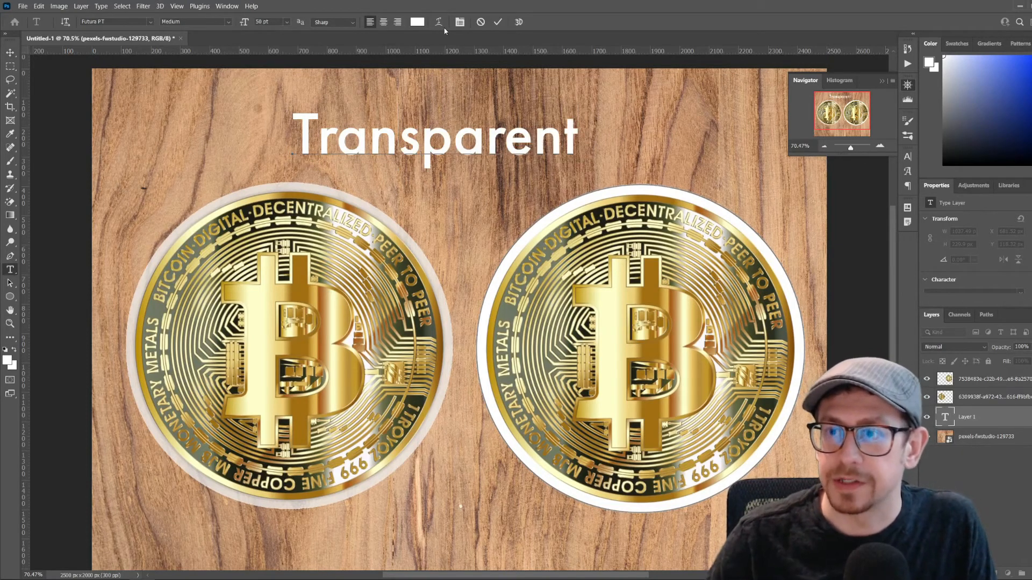
pyautogui.click(498, 22)
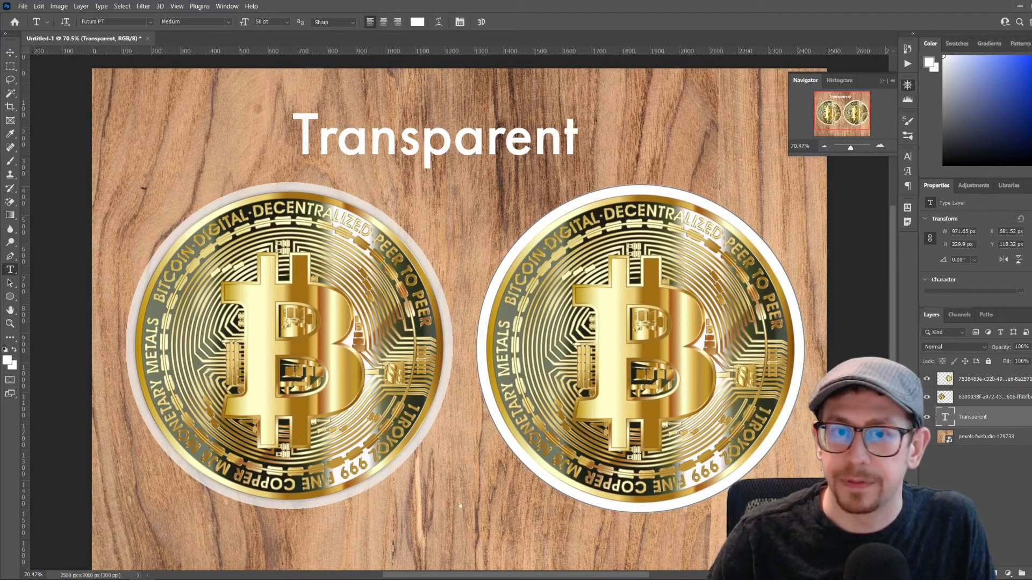
# Position the "Transparent" label above the left coin and place a duplicate reading "White" centred above the right coin
pyautogui.click(9, 52)
pyautogui.moveTo(435, 152); pyautogui.dragTo(662, 146)
pyautogui.doubleClick(655, 149)
pyautogui.write('W')
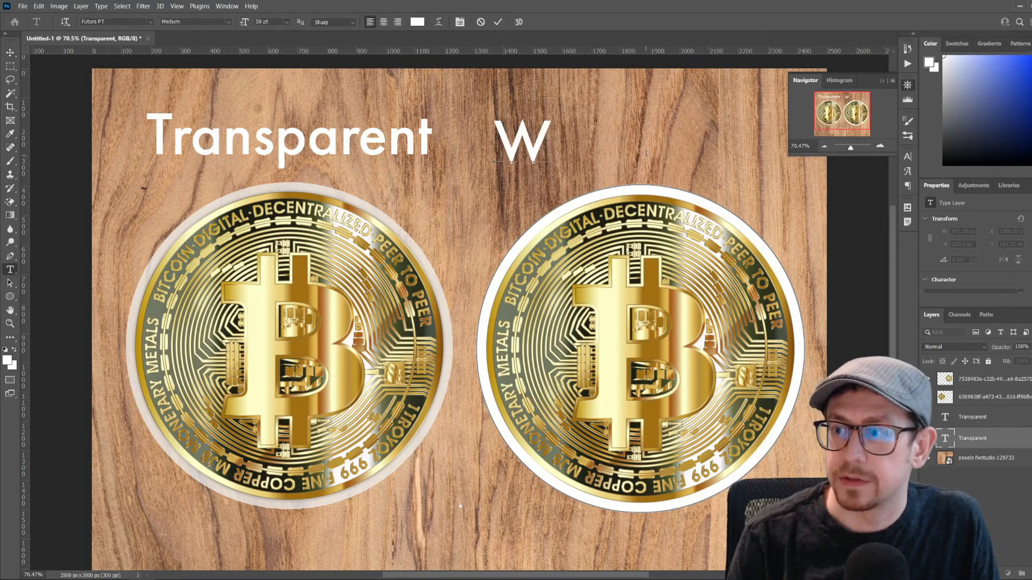
pyautogui.write('hite')
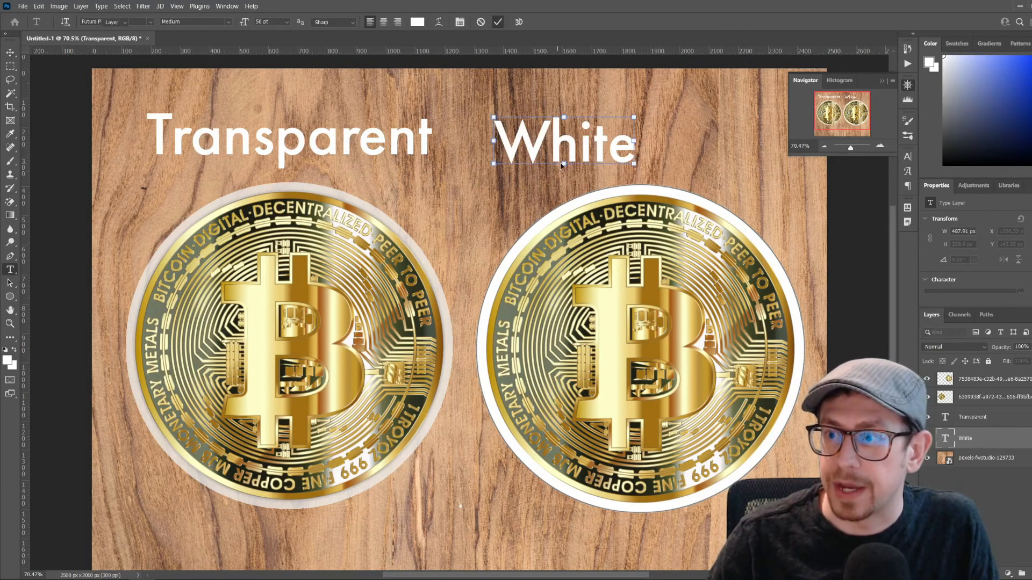
pyautogui.hotkey('ctrl', 'Return')
pyautogui.press('v')
pyautogui.moveTo(575, 152); pyautogui.dragTo(652, 152)
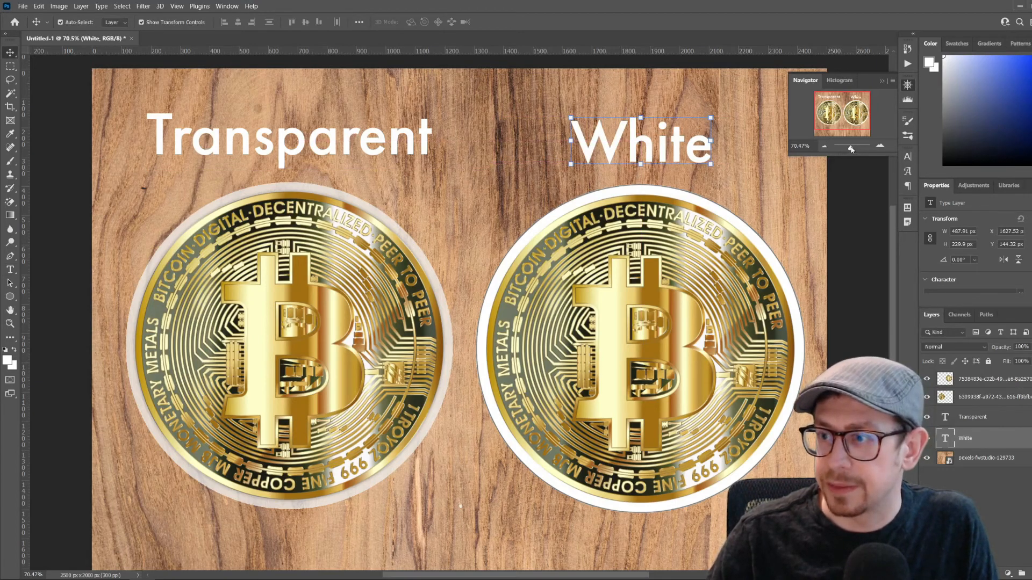
# Shift both coins and both labels slightly lower on the canvas, placing the "White" label at about Y 197 px
pyautogui.moveTo(851, 150); pyautogui.dragTo(850, 149)
pyautogui.moveTo(364, 263); pyautogui.dragTo(364, 274)
pyautogui.moveTo(591, 294); pyautogui.dragTo(593, 311)
pyautogui.moveTo(306, 139)
pyautogui.mouseDown()
pyautogui.moveTo(320, 139)
pyautogui.moveTo(319, 152)
pyautogui.mouseUp()
pyautogui.moveTo(628, 150); pyautogui.dragTo(629, 162)
pyautogui.click(788, 274)
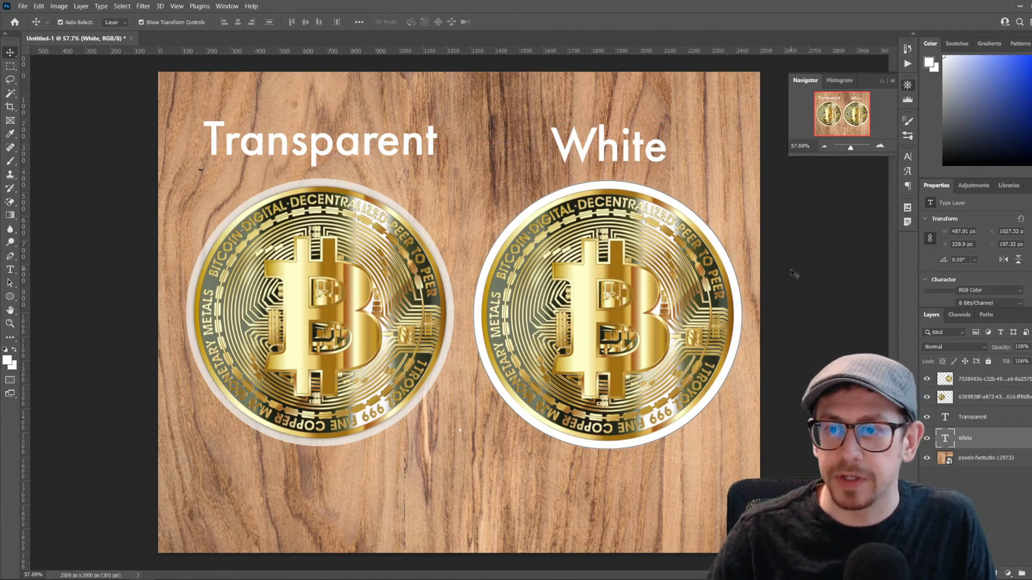